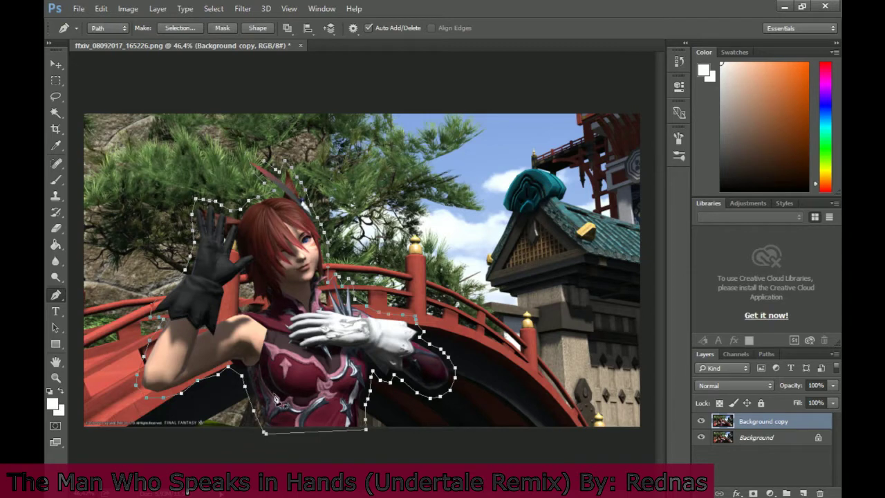
Step: Turn the path around the character into a mask on Background copy and hide the Background layer
right_click(296, 181)
left_click(332, 185)
left_click(701, 437)
scroll(359, 421, "up", 10)
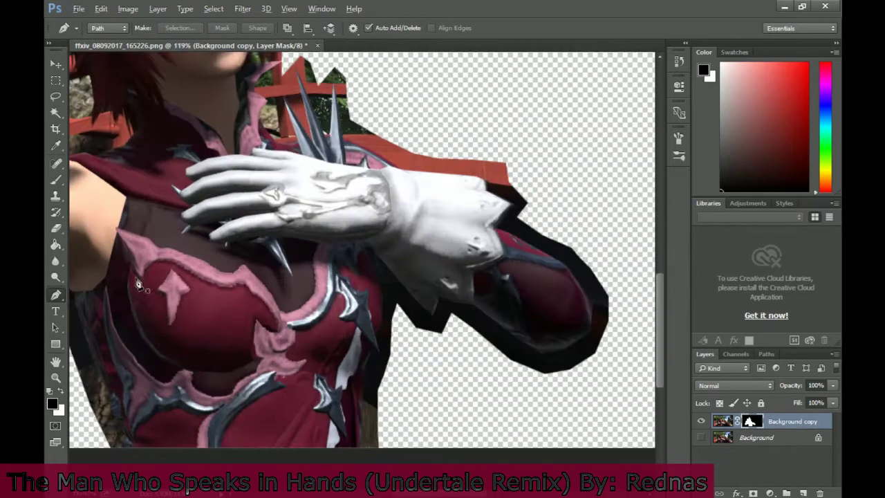
Step: Paint black on the layer mask with a size 10 brush to remove the background around the torso side and white-gloved arm
key("b")
scroll(359, 421, "up", 3)
left_click_drag(374, 454, 363, 404)
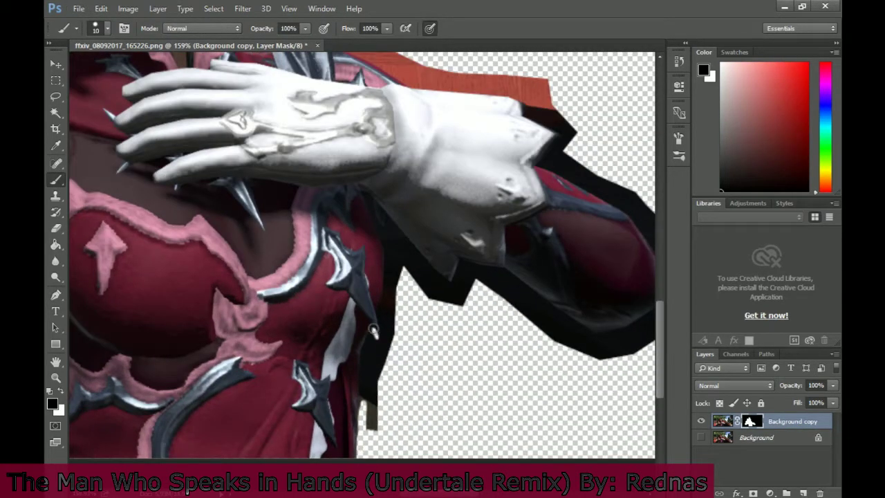
mouse_move(373, 332)
left_mouse_down()
mouse_move(364, 393)
mouse_move(376, 387)
mouse_move(370, 360)
mouse_move(380, 316)
mouse_move(383, 333)
mouse_move(387, 242)
mouse_move(397, 259)
mouse_move(389, 327)
mouse_move(381, 228)
mouse_move(365, 191)
mouse_move(448, 287)
mouse_move(412, 249)
mouse_move(437, 285)
mouse_move(431, 292)
mouse_move(502, 270)
mouse_move(463, 273)
left_mouse_up()
left_click_drag(478, 241, 257, 333)
mouse_move(266, 367)
left_mouse_down()
mouse_move(304, 381)
mouse_move(384, 446)
mouse_move(301, 391)
mouse_move(398, 442)
mouse_move(430, 405)
mouse_move(387, 430)
mouse_move(446, 411)
mouse_move(377, 443)
mouse_move(456, 332)
mouse_move(418, 313)
mouse_move(411, 285)
left_mouse_up()
left_click_drag(359, 273, 389, 324)
mouse_move(437, 354)
left_mouse_down()
mouse_move(349, 308)
mouse_move(362, 289)
mouse_move(359, 303)
mouse_move(381, 313)
mouse_move(342, 305)
mouse_move(364, 271)
mouse_move(336, 251)
mouse_move(363, 257)
mouse_move(323, 235)
mouse_move(331, 253)
mouse_move(317, 235)
mouse_move(341, 227)
mouse_move(271, 313)
mouse_move(343, 318)
mouse_move(247, 311)
mouse_move(188, 278)
mouse_move(168, 249)
mouse_move(163, 177)
mouse_move(223, 290)
mouse_move(349, 318)
mouse_move(217, 310)
mouse_move(310, 316)
left_mouse_up()
key("ctrl+z")
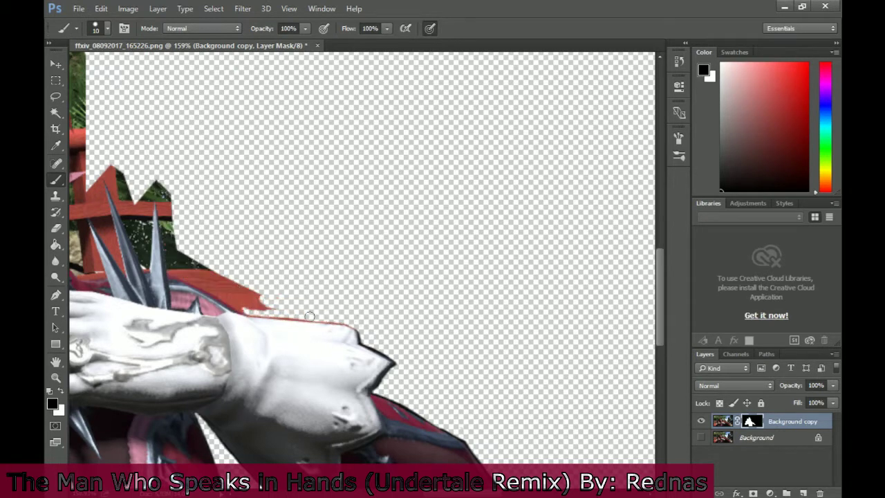
Step: Mask out the leftover background around the shoulder, the metal spikes and the pink collar
mouse_move(240, 309)
left_mouse_down()
mouse_move(256, 301)
mouse_move(206, 273)
left_mouse_up()
mouse_move(279, 250)
left_mouse_down()
mouse_move(422, 284)
mouse_move(438, 310)
left_mouse_up()
mouse_move(328, 333)
left_mouse_down()
mouse_move(327, 283)
mouse_move(356, 328)
mouse_move(348, 312)
mouse_move(391, 332)
mouse_move(336, 320)
mouse_move(319, 263)
mouse_move(346, 325)
mouse_move(353, 270)
mouse_move(342, 280)
left_mouse_up()
mouse_move(325, 349)
left_mouse_down()
mouse_move(290, 286)
mouse_move(320, 335)
mouse_move(305, 291)
mouse_move(310, 313)
left_mouse_up()
left_click_drag(291, 285, 287, 259)
mouse_move(275, 246)
left_mouse_down()
mouse_move(307, 278)
mouse_move(292, 271)
mouse_move(293, 298)
mouse_move(311, 288)
mouse_move(301, 335)
mouse_move(300, 304)
mouse_move(318, 363)
mouse_move(309, 350)
mouse_move(325, 359)
mouse_move(323, 300)
mouse_move(342, 363)
mouse_move(310, 318)
left_mouse_up()
mouse_move(314, 256)
left_mouse_down()
mouse_move(309, 217)
mouse_move(323, 249)
mouse_move(390, 277)
left_mouse_up()
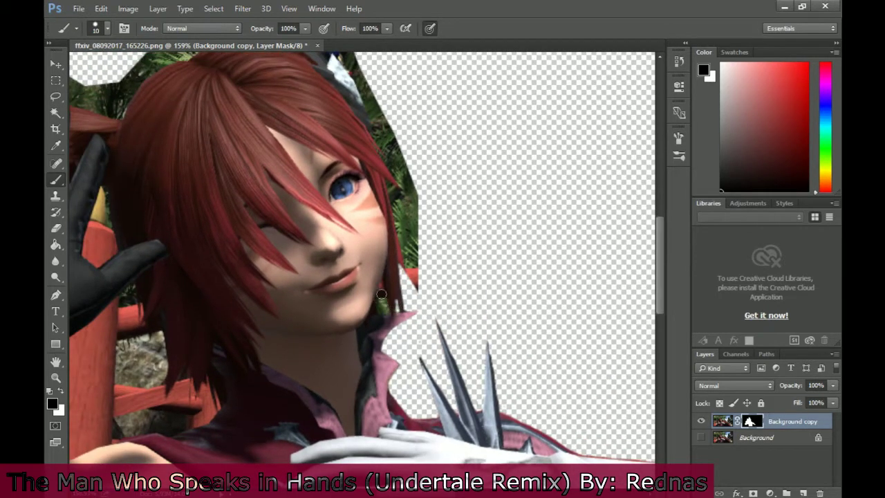
Step: Mask out the background around the face-side hair, feather, ears, top of the head and black-gloved fingertips
mouse_move(409, 282)
left_mouse_down()
mouse_move(388, 181)
mouse_move(408, 234)
mouse_move(389, 190)
mouse_move(409, 184)
left_mouse_up()
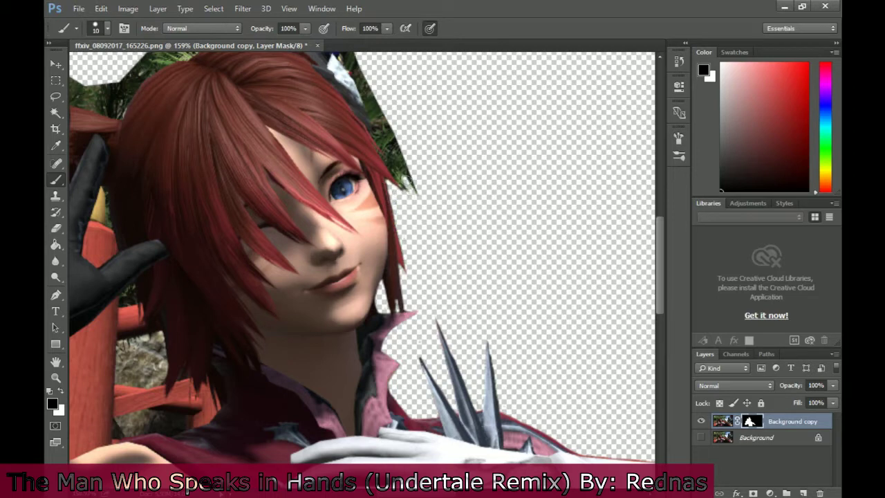
mouse_move(383, 157)
left_mouse_down()
mouse_move(400, 269)
mouse_move(387, 215)
mouse_move(426, 291)
left_mouse_up()
left_click_drag(320, 195, 369, 328)
mouse_move(435, 353)
left_mouse_down()
mouse_move(403, 299)
mouse_move(422, 319)
mouse_move(398, 285)
mouse_move(417, 302)
mouse_move(407, 280)
mouse_move(387, 279)
mouse_move(340, 171)
mouse_move(383, 235)
mouse_move(328, 163)
mouse_move(335, 240)
mouse_move(331, 225)
mouse_move(267, 193)
mouse_move(336, 239)
mouse_move(272, 176)
mouse_move(291, 199)
mouse_move(245, 163)
mouse_move(211, 161)
mouse_move(209, 137)
left_mouse_up()
mouse_move(304, 256)
left_mouse_down()
mouse_move(221, 176)
mouse_move(328, 284)
mouse_move(311, 253)
mouse_move(236, 220)
mouse_move(256, 290)
mouse_move(311, 280)
mouse_move(218, 308)
mouse_move(187, 356)
mouse_move(148, 356)
mouse_move(125, 335)
mouse_move(138, 291)
mouse_move(265, 301)
left_mouse_up()
mouse_move(235, 346)
left_mouse_down()
mouse_move(209, 315)
mouse_move(196, 323)
mouse_move(173, 313)
mouse_move(212, 320)
mouse_move(162, 323)
mouse_move(298, 322)
mouse_move(303, 415)
mouse_move(289, 325)
mouse_move(297, 442)
mouse_move(291, 391)
mouse_move(342, 347)
left_mouse_up()
left_click_drag(442, 355, 437, 316)
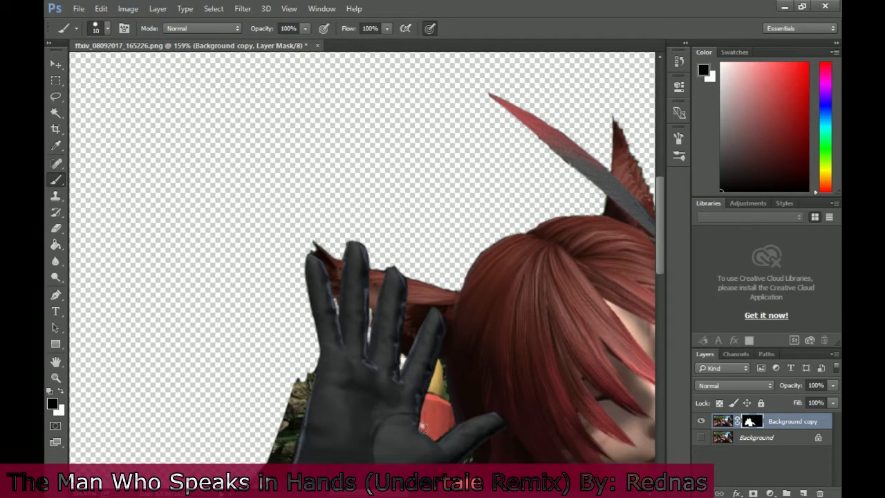
Step: Mask out the background between the black glove, the hair and the bare shoulder
mouse_move(423, 428)
left_mouse_down()
mouse_move(441, 362)
mouse_move(433, 439)
mouse_move(450, 421)
mouse_move(431, 401)
left_mouse_up()
mouse_move(439, 473)
left_mouse_down()
mouse_move(457, 401)
mouse_move(489, 384)
left_mouse_up()
mouse_move(417, 447)
left_mouse_down()
mouse_move(441, 432)
mouse_move(462, 383)
mouse_move(447, 338)
mouse_move(437, 334)
mouse_move(461, 405)
mouse_move(437, 412)
mouse_move(449, 426)
mouse_move(464, 411)
mouse_move(493, 423)
mouse_move(490, 394)
mouse_move(493, 429)
mouse_move(486, 406)
mouse_move(473, 421)
mouse_move(493, 444)
mouse_move(500, 425)
mouse_move(516, 423)
mouse_move(515, 464)
left_mouse_up()
key("ctrl+z")
mouse_move(515, 465)
left_mouse_down()
mouse_move(518, 405)
mouse_move(493, 444)
left_mouse_up()
mouse_move(545, 403)
left_mouse_down()
mouse_move(525, 448)
mouse_move(567, 425)
mouse_move(574, 443)
mouse_move(533, 472)
left_mouse_up()
mouse_move(533, 473)
left_mouse_down()
mouse_move(597, 445)
mouse_move(485, 409)
left_mouse_up()
mouse_move(467, 384)
left_mouse_down()
mouse_move(477, 408)
mouse_move(495, 370)
left_mouse_up()
mouse_move(370, 341)
left_mouse_down()
mouse_move(411, 330)
mouse_move(371, 392)
mouse_move(359, 432)
mouse_move(368, 380)
mouse_move(432, 338)
mouse_move(425, 418)
mouse_move(466, 404)
mouse_move(351, 451)
mouse_move(407, 395)
left_mouse_up()
mouse_move(374, 383)
left_mouse_down()
mouse_move(450, 288)
mouse_move(530, 326)
left_mouse_up()
left_click_drag(446, 430, 463, 403)
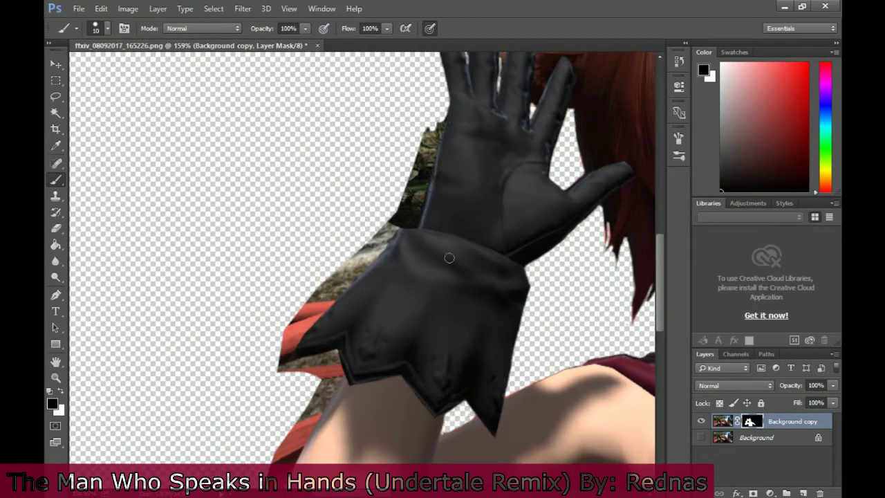
Step: Mask out the background along the outer edge of the black glove, its cuff, the forearm and the elbow
mouse_move(416, 212)
left_mouse_down()
mouse_move(428, 138)
mouse_move(414, 154)
mouse_move(399, 219)
mouse_move(293, 342)
mouse_move(337, 296)
mouse_move(291, 353)
mouse_move(377, 246)
mouse_move(305, 325)
mouse_move(287, 363)
mouse_move(325, 360)
mouse_move(337, 374)
mouse_move(320, 413)
mouse_move(299, 372)
mouse_move(389, 233)
left_mouse_up()
key("ctrl+z")
mouse_move(352, 292)
left_mouse_down()
mouse_move(380, 275)
mouse_move(314, 414)
mouse_move(308, 406)
mouse_move(304, 464)
left_mouse_up()
mouse_move(320, 481)
left_mouse_down()
mouse_move(294, 427)
mouse_move(346, 444)
mouse_move(297, 442)
mouse_move(430, 433)
mouse_move(494, 387)
mouse_move(585, 352)
left_mouse_up()
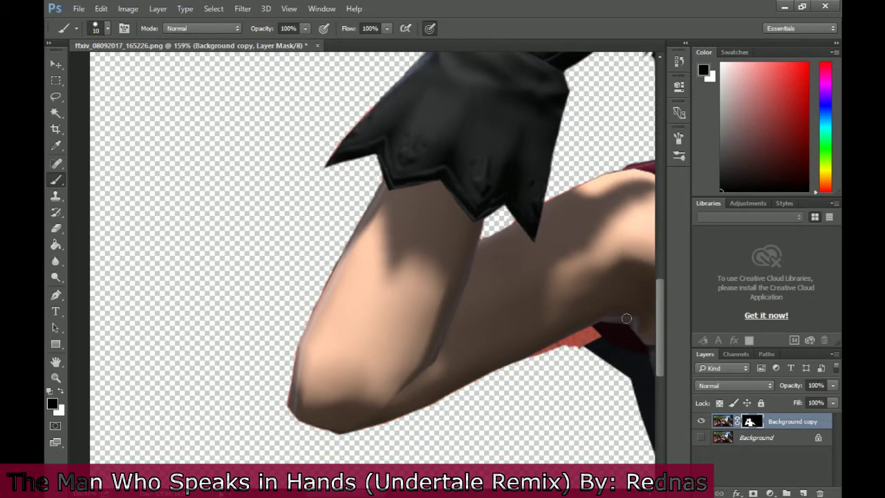
Step: Mask out the remaining background under the raised arm and down the adjoining side of the torso
left_click_drag(626, 319, 480, 294)
mouse_move(438, 326)
left_mouse_down()
mouse_move(454, 319)
mouse_move(488, 333)
mouse_move(447, 324)
left_mouse_up()
mouse_move(383, 331)
left_mouse_down()
mouse_move(442, 310)
mouse_move(436, 322)
left_mouse_up()
left_click_drag(532, 437, 450, 341)
mouse_move(450, 341)
left_mouse_down()
mouse_move(466, 387)
mouse_move(450, 374)
mouse_move(414, 276)
mouse_move(367, 233)
left_mouse_up()
scroll(367, 233, "down", 13)
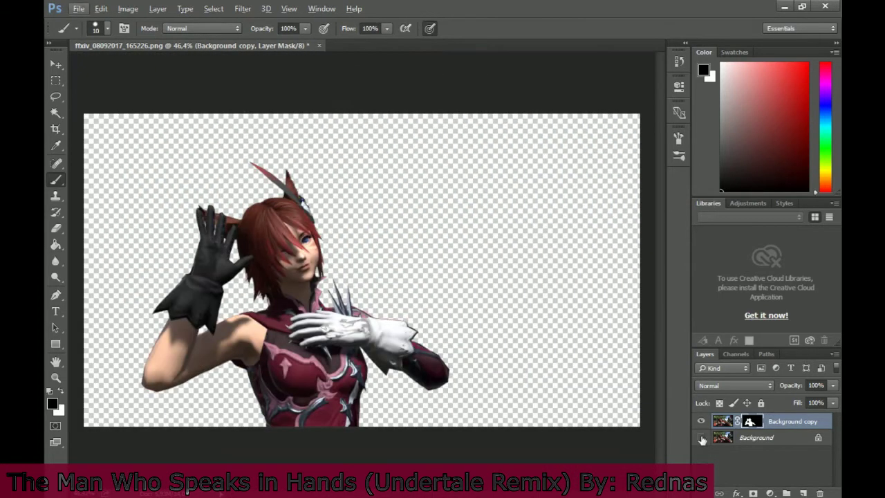
Step: Show the Background layer again and duplicate it as Background copy 2
left_click(701, 438)
right_click(739, 438)
left_click(723, 288)
left_click(540, 146)
Step: Apply a Lens Blur to the Background copy 2 layer
left_click(242, 8)
mouse_move(246, 144)
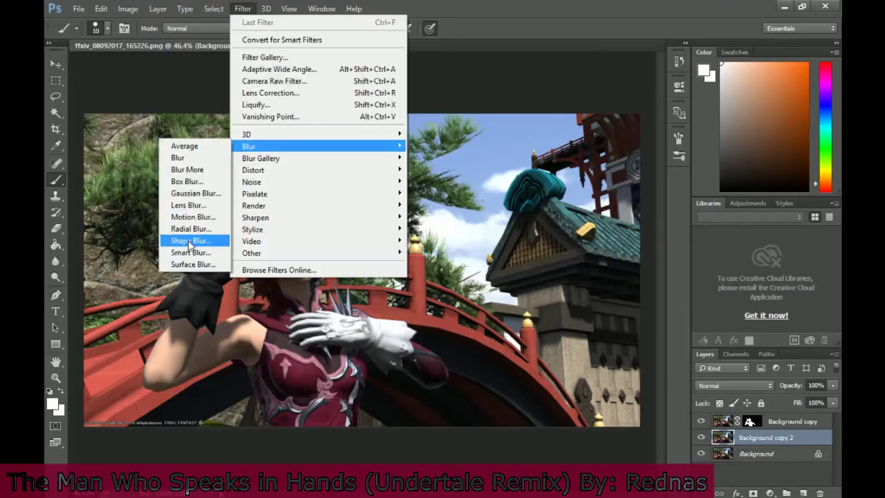
left_click(187, 206)
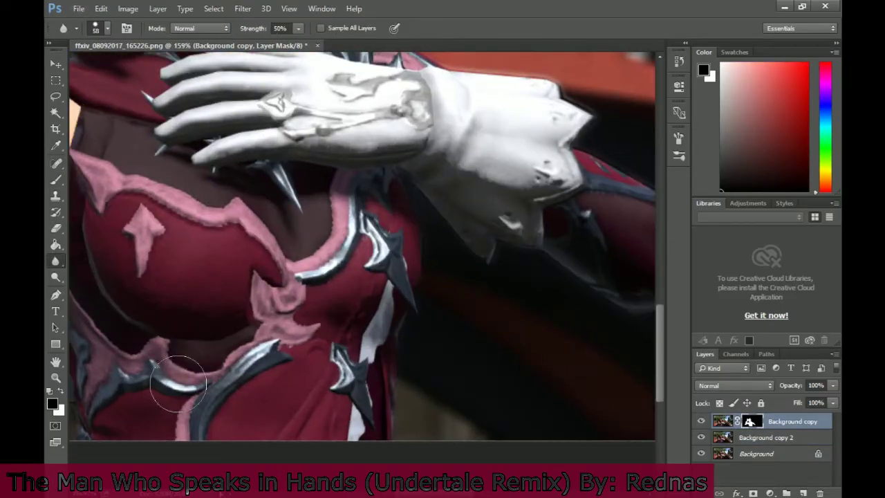
Step: Set the Blur tool to size 4 and soften the Background copy mask edge around the white-gloved arm
left_click(76, 28)
left_click(398, 343)
left_click_drag(620, 310, 542, 398)
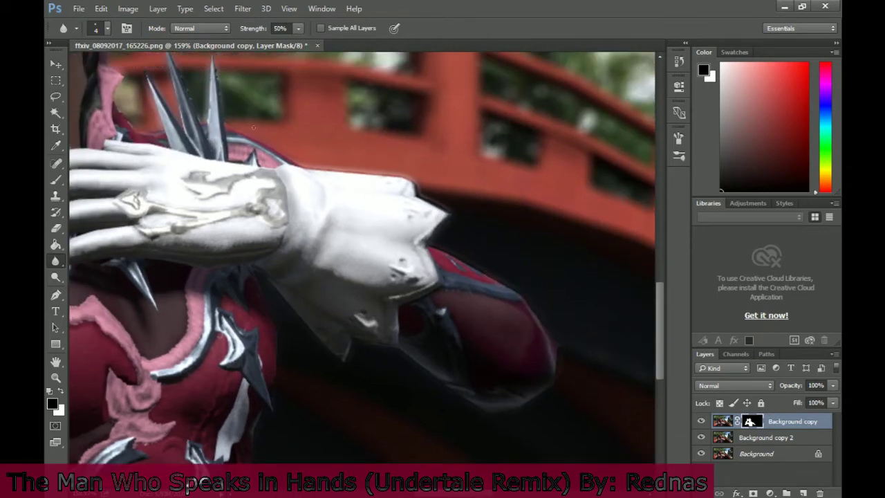
Step: Target the Background copy image and blur the sleeve and torso edges with the Blur tool at size 5 in Normal mode
left_click(723, 421)
left_click(76, 27)
type("5")
left_click(196, 29)
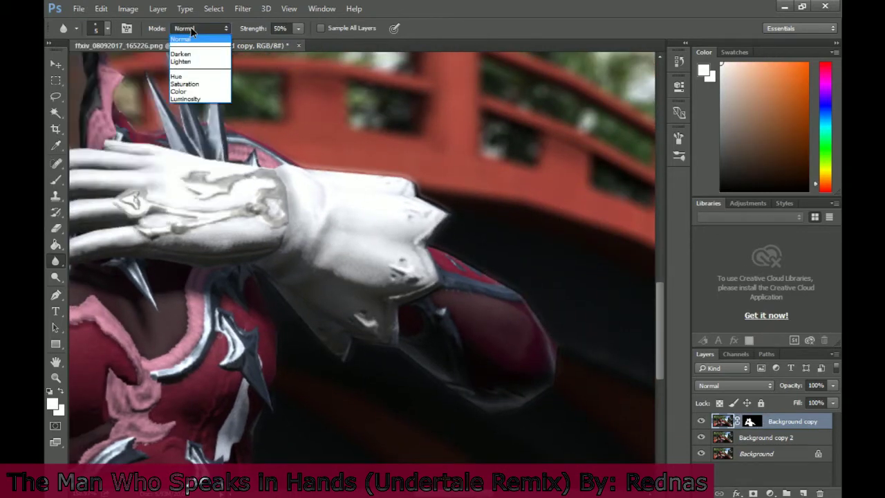
left_click(194, 36)
left_click_drag(313, 310, 350, 162)
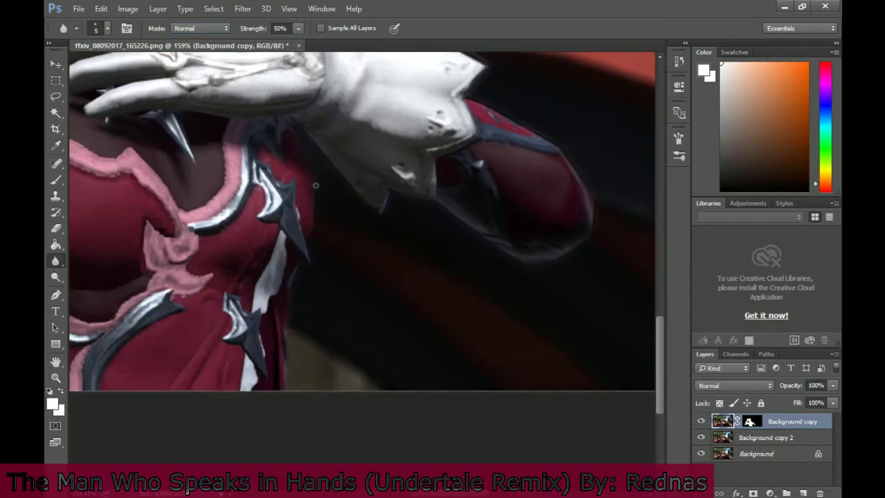
left_click_drag(242, 346, 302, 301)
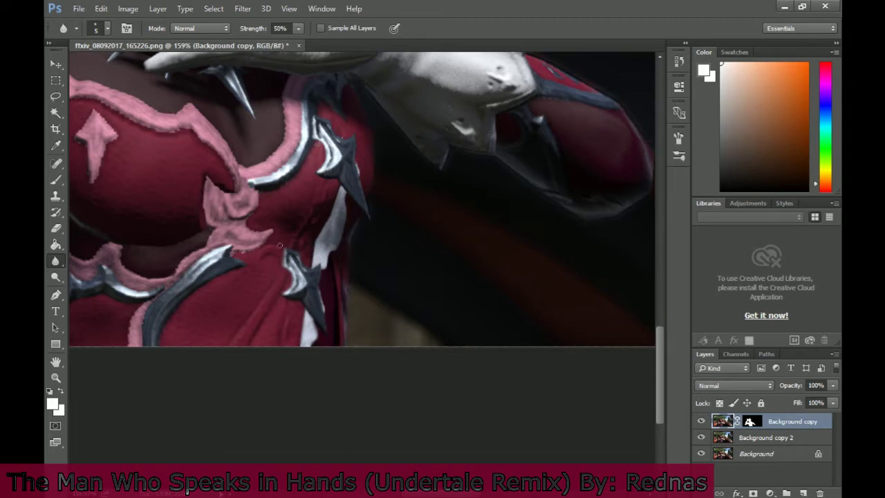
Step: Reduce the Blur tool to size 4 and soften the cutout edges along the lower torso
left_click(108, 30)
type("4")
key("Return")
scroll(344, 313, "up", 1)
scroll(344, 314, "left", 5)
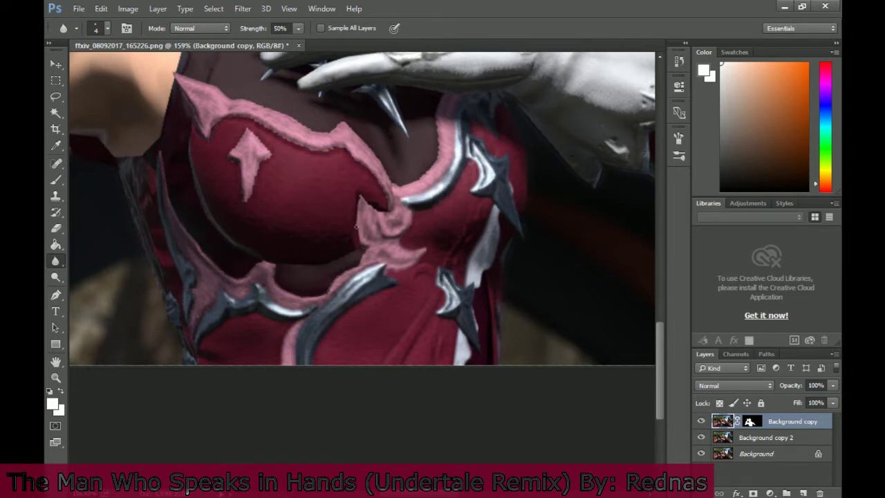
left_click_drag(352, 245, 387, 304)
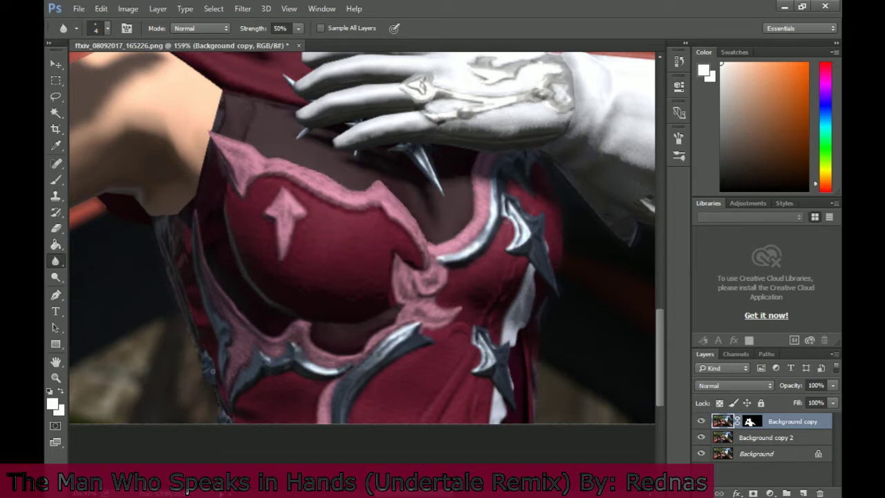
Step: Blur the cutout edges along the armpit, bare shoulder, raised arm and elbow
scroll(261, 274, "up", 3)
scroll(321, 292, "left", 3)
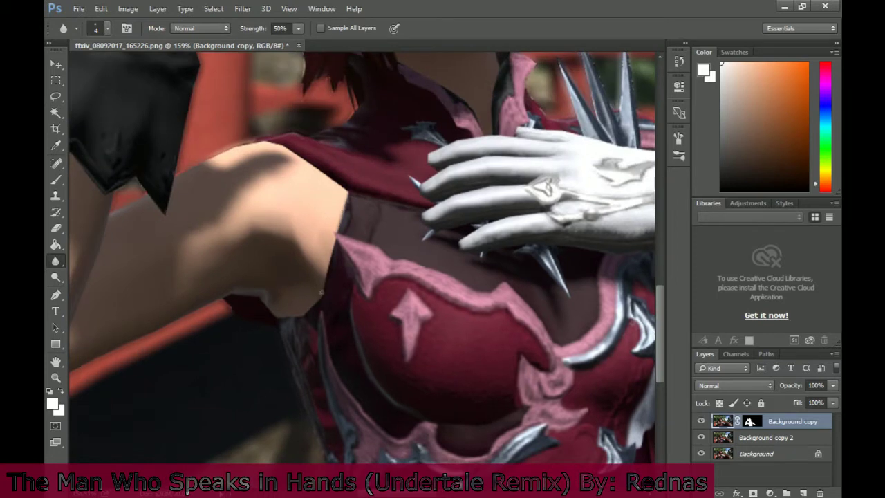
left_click_drag(194, 267, 503, 371)
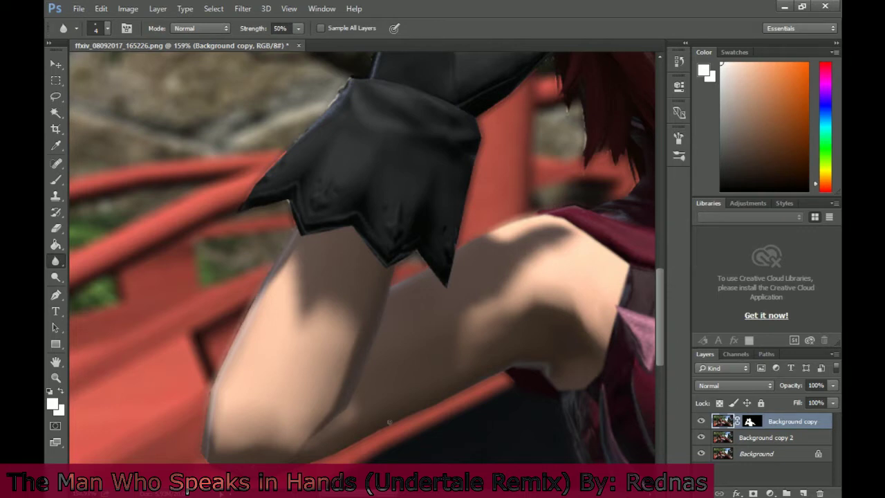
left_click_drag(476, 173, 447, 284)
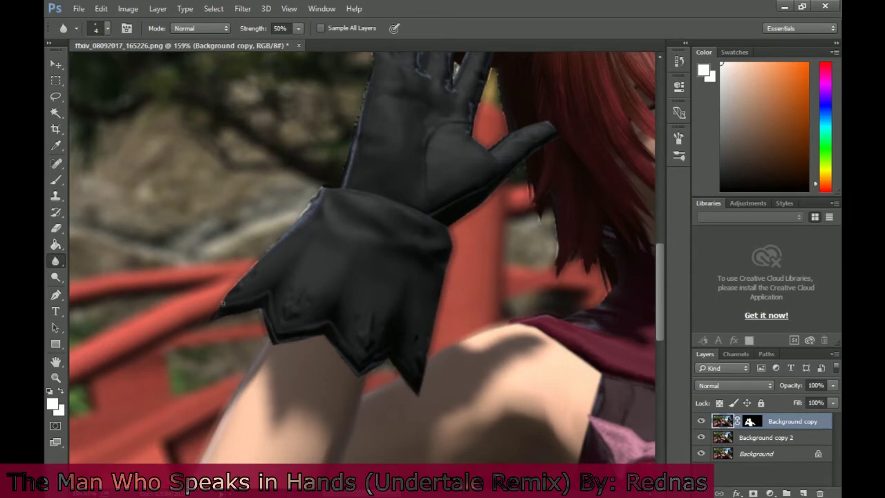
Step: Blur the cutout edges around the black glove, its cuff and fingers, and the nearby hair
scroll(591, 297, "up", 3)
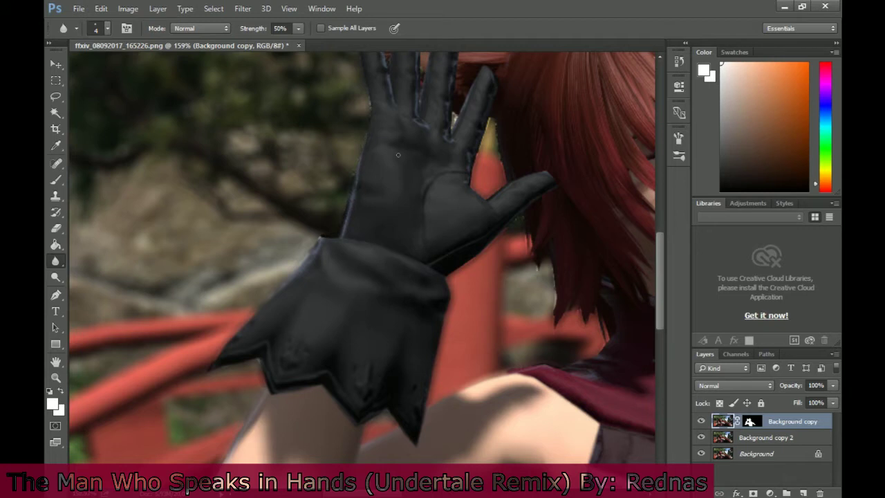
left_click_drag(398, 155, 459, 248)
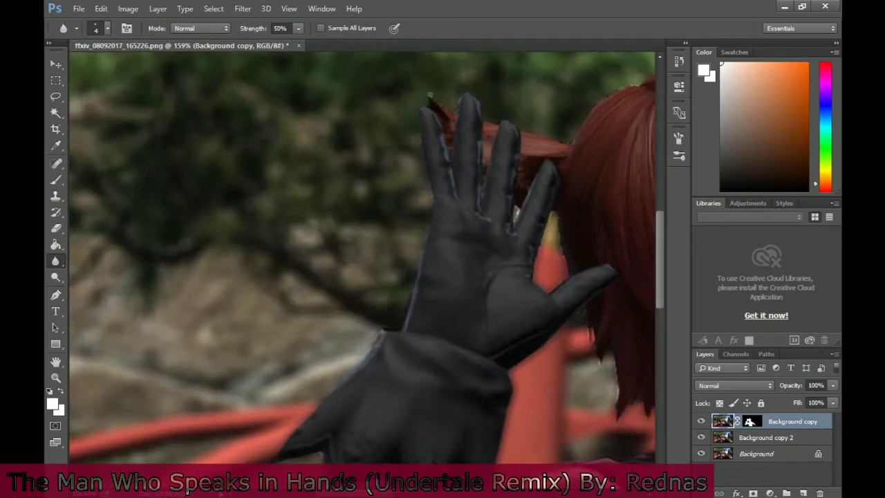
left_click_drag(486, 145, 439, 224)
left_click_drag(546, 332, 288, 144)
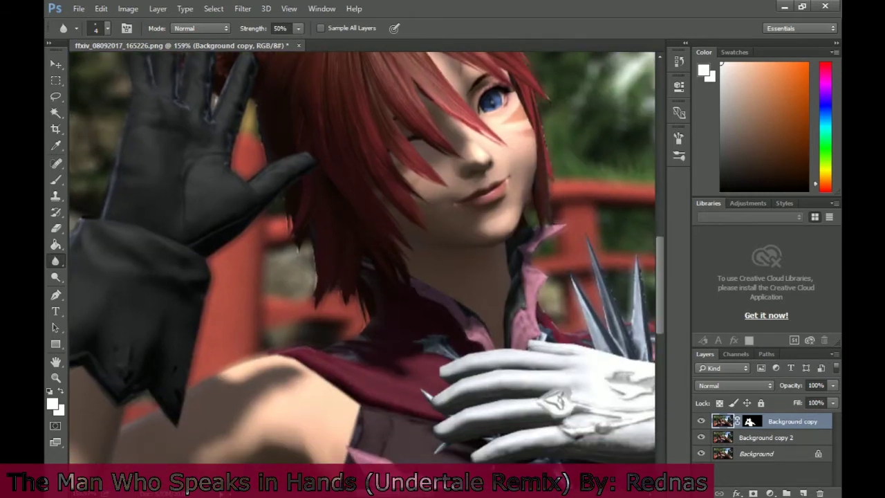
left_click_drag(639, 319, 497, 326)
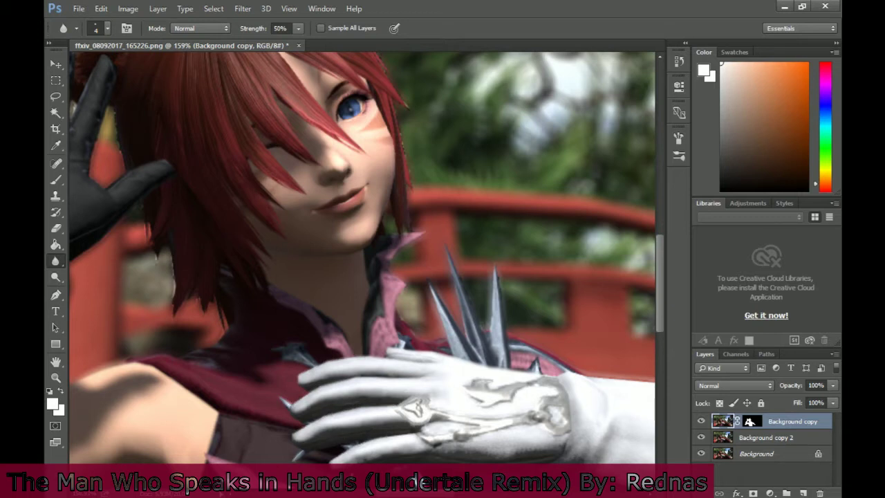
Step: Blur the edges of the shoulder spikes, the white glove and the sleeve
left_click_drag(448, 443, 379, 413)
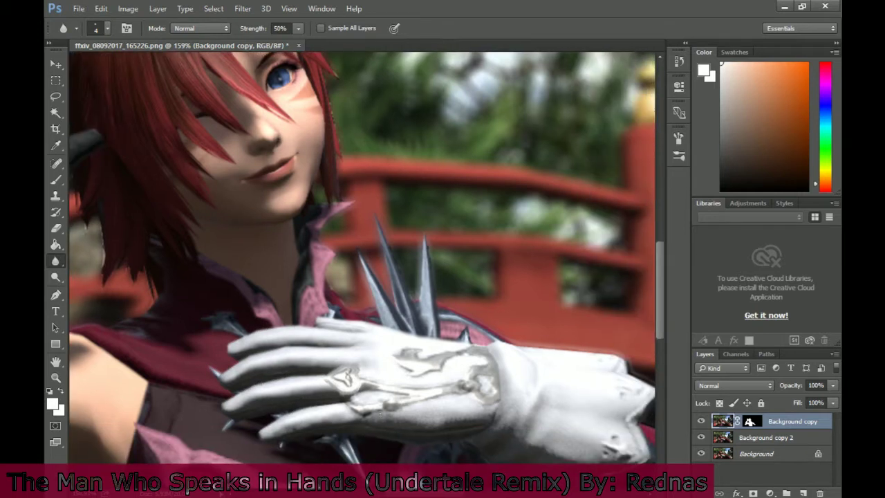
left_click_drag(511, 472, 457, 389)
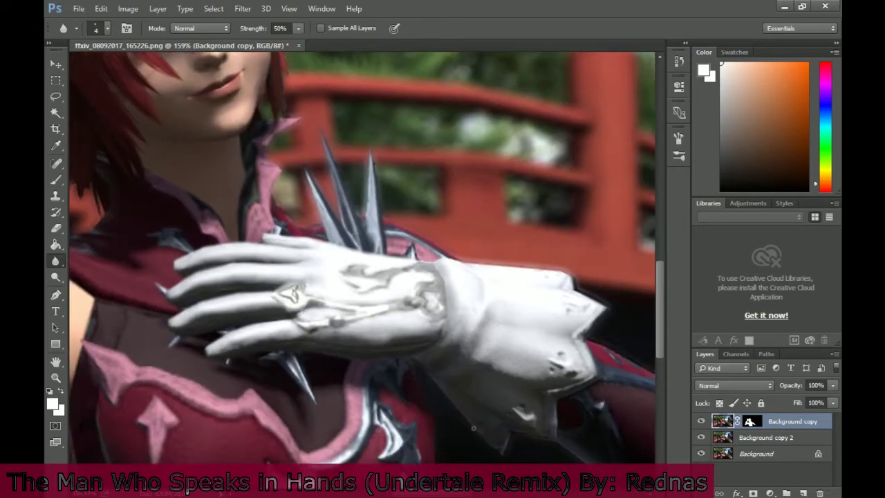
left_click_drag(585, 466, 443, 391)
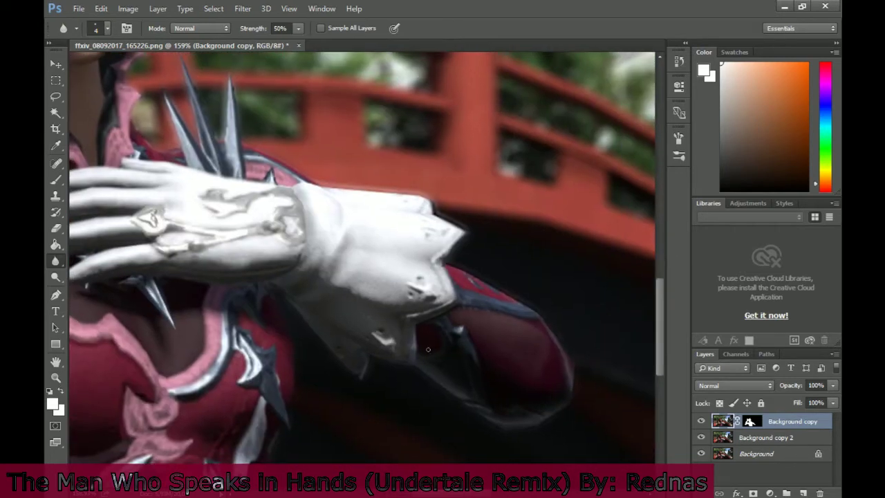
left_click_drag(299, 319, 484, 389)
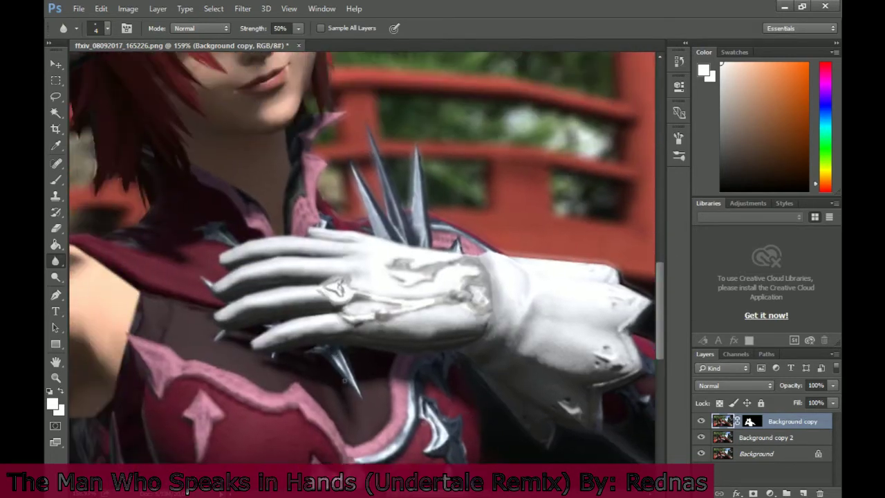
Step: Blur the cutout edges along the face-side hair, the hair ornament and the feather
left_click_drag(419, 166, 433, 251)
left_click_drag(326, 162, 421, 278)
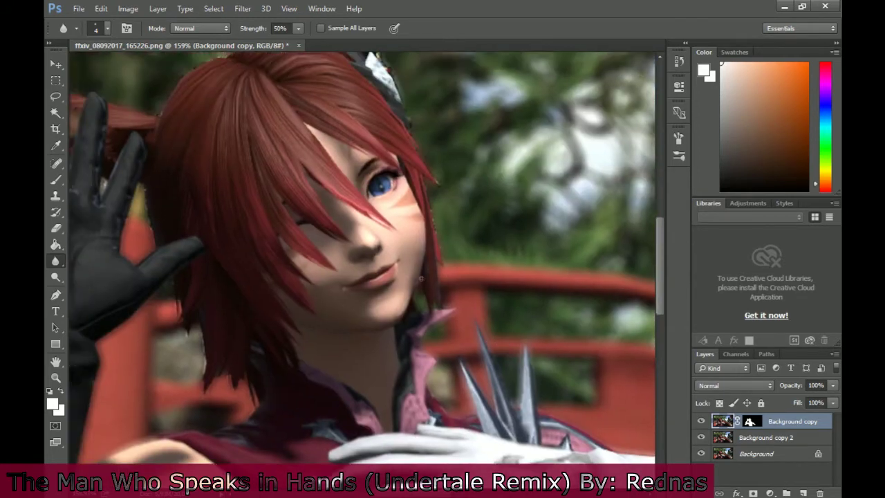
left_click_drag(433, 226, 458, 342)
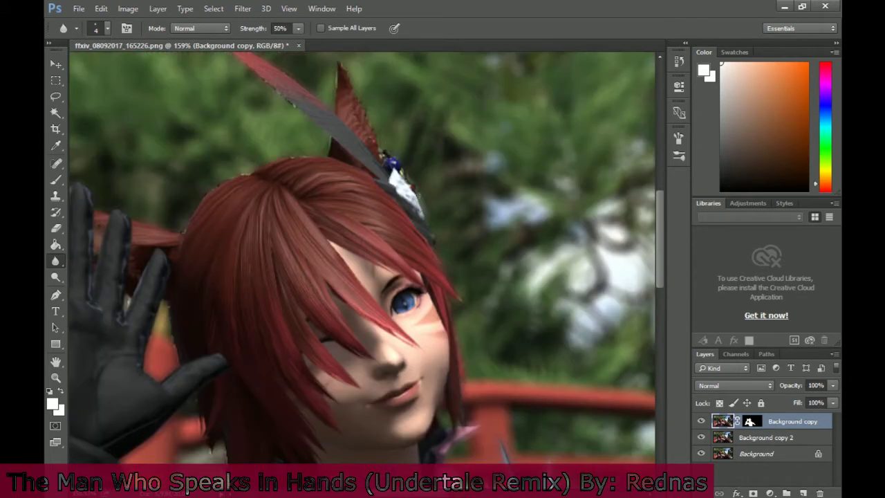
left_click_drag(384, 142, 414, 207)
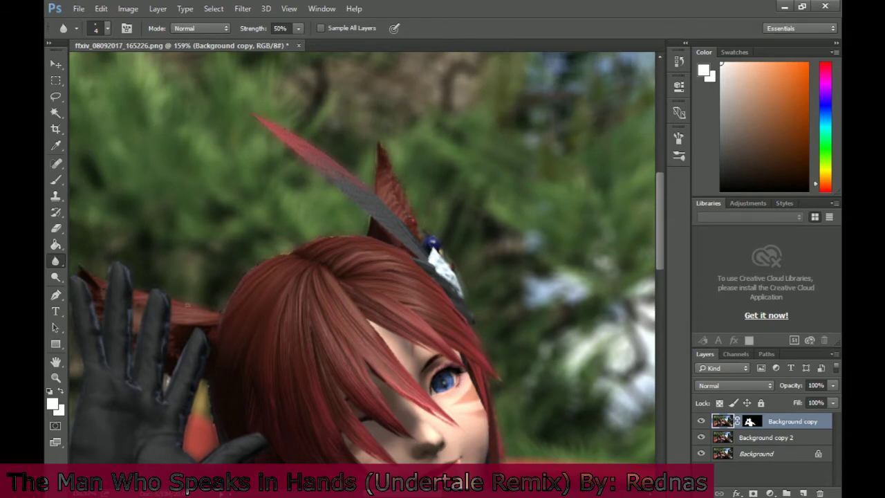
Step: Blur the cutout edges of the ear behind the black glove and the hair beside it
left_click_drag(208, 380, 227, 303)
left_click_drag(293, 424, 332, 315)
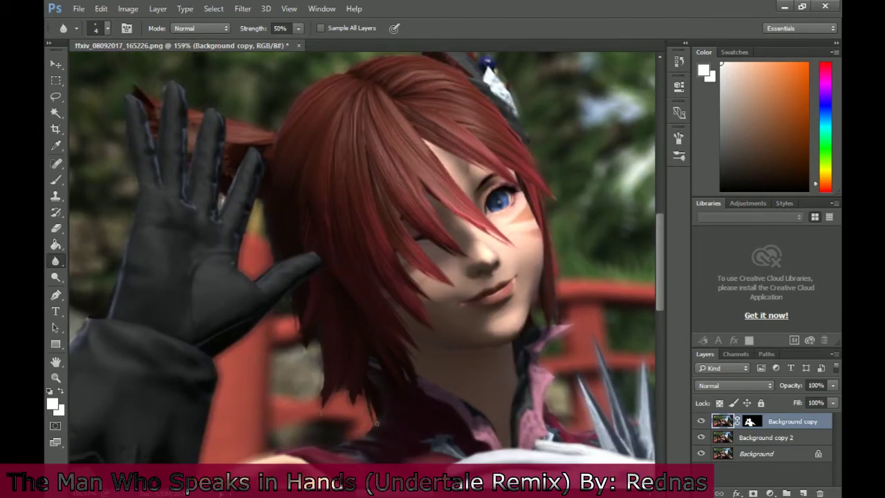
left_click_drag(248, 68, 289, 197)
left_click_drag(545, 469, 499, 441)
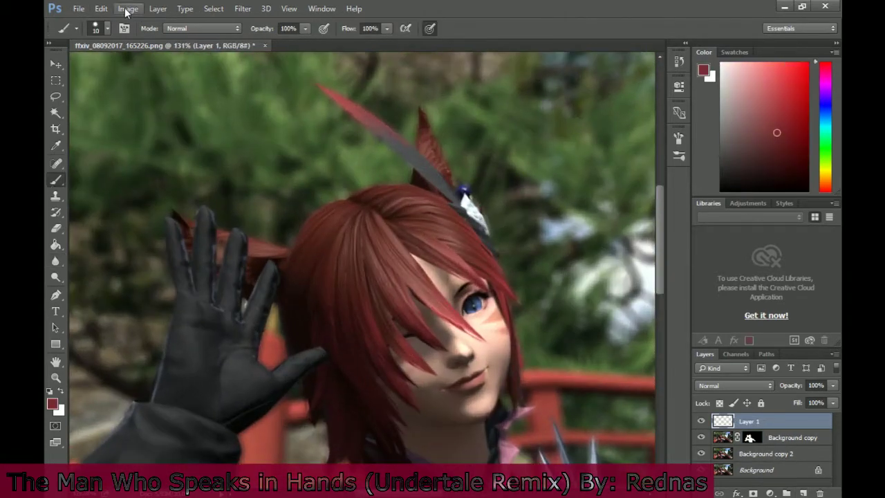
Step: Set the brush size to 4 and sample a light red from the hair strands for painting on Layer 1
left_click(104, 27)
left_click_drag(119, 67, 115, 68)
left_click(465, 327)
left_click(439, 300, "alt")
left_click(107, 28)
left_click(439, 315)
left_click(439, 306, "alt")
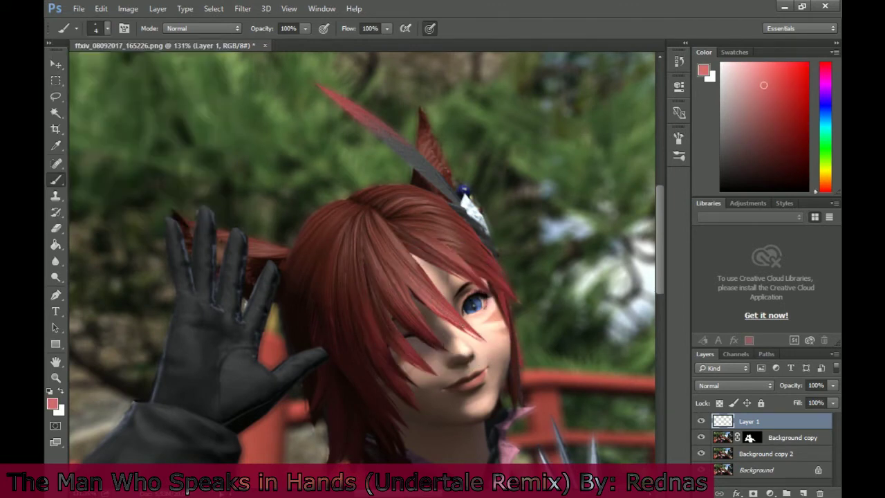
Step: Try a light red highlight stroke along the front hair strand on Layer 1 and undo it
mouse_move(397, 268)
left_mouse_down()
mouse_move(453, 324)
mouse_move(464, 322)
left_mouse_up()
key("ctrl+z")
key("ctrl+alt+z")
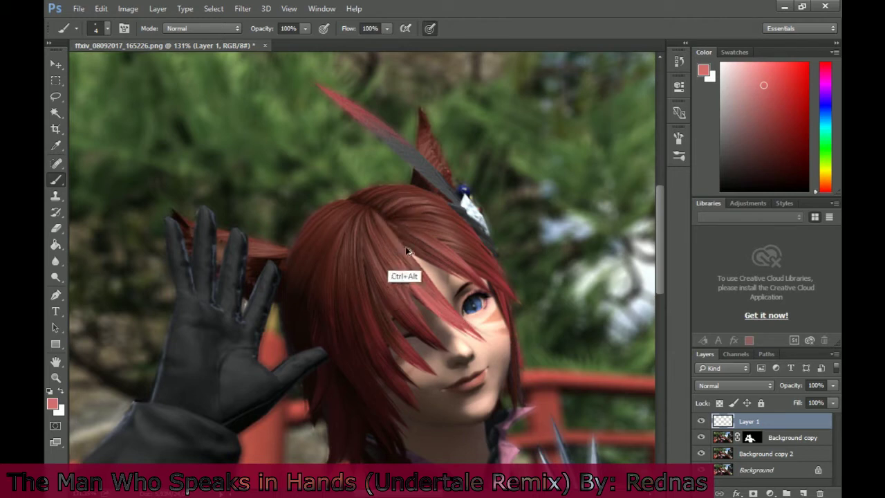
Step: Try a light red highlight stroke down the face-side hair strand on Layer 1 and undo it
left_click_drag(448, 247, 488, 291)
key("ctrl+alt+z")
key("ctrl+alt+z")
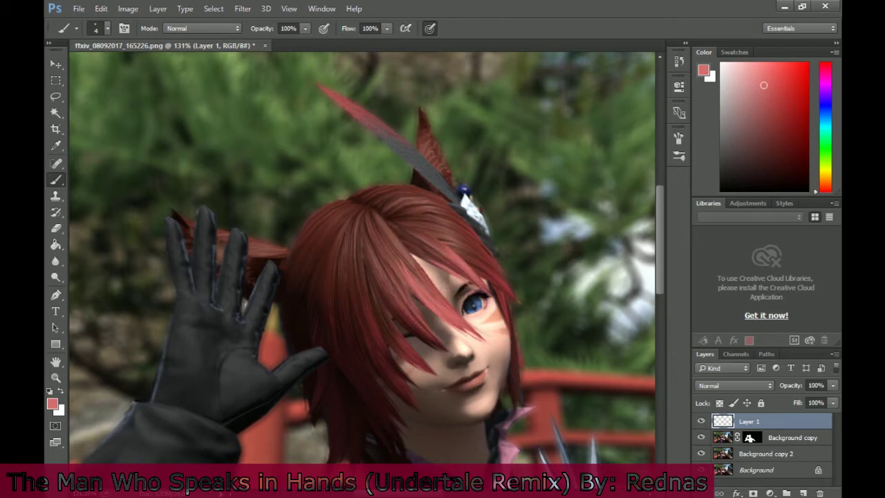
Step: Paint light red highlight strokes along the fringe strands over the covered eye on Layer 1
left_click_drag(389, 294, 437, 342)
left_click_drag(391, 323, 425, 363)
left_click_drag(390, 326, 435, 375)
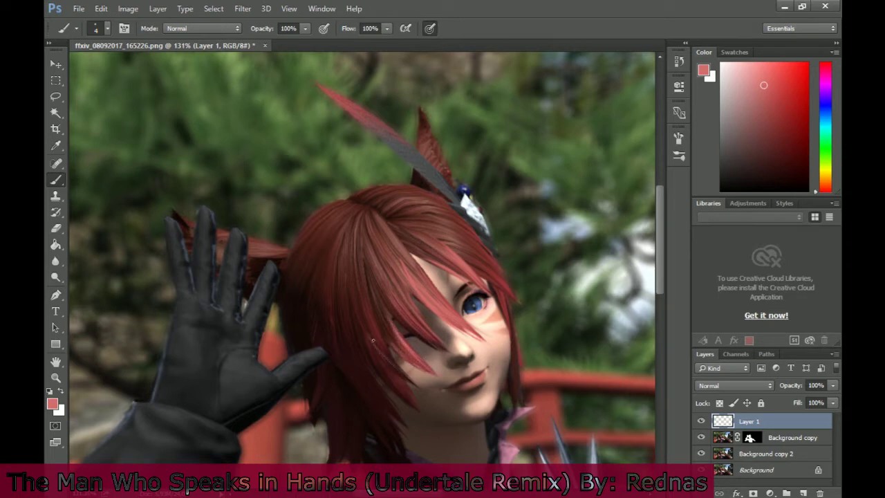
Step: Sample darker reds from the hair and paint thin strands down the glove side of the hair on Layer 1
left_click(416, 360, "alt")
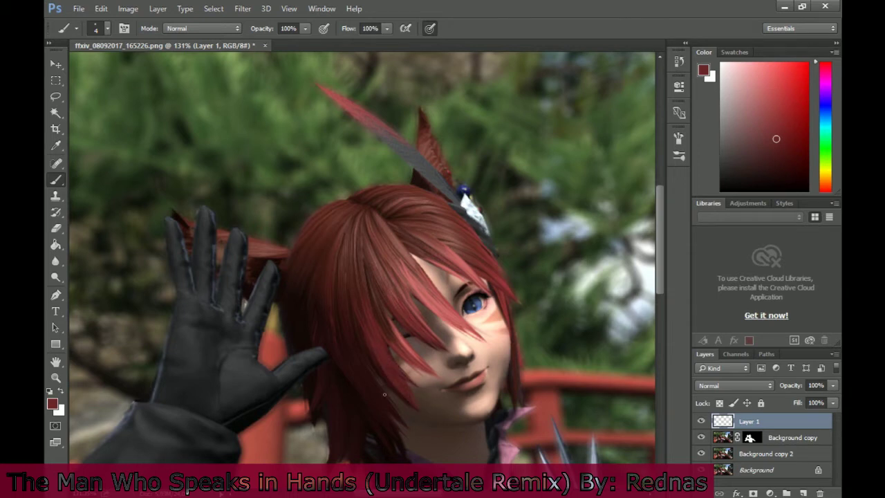
left_click(367, 359, "alt")
left_click(345, 253, "alt")
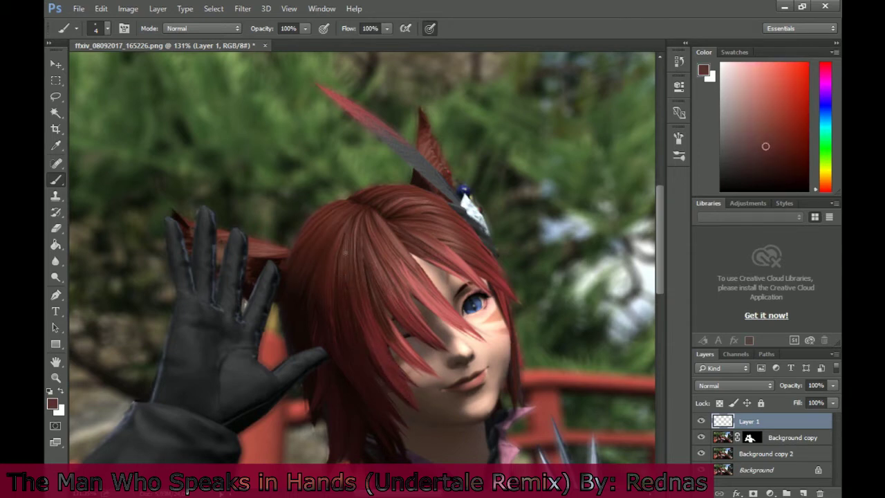
left_click_drag(339, 277, 337, 305)
left_click(343, 333, "alt")
left_click(340, 282, "alt")
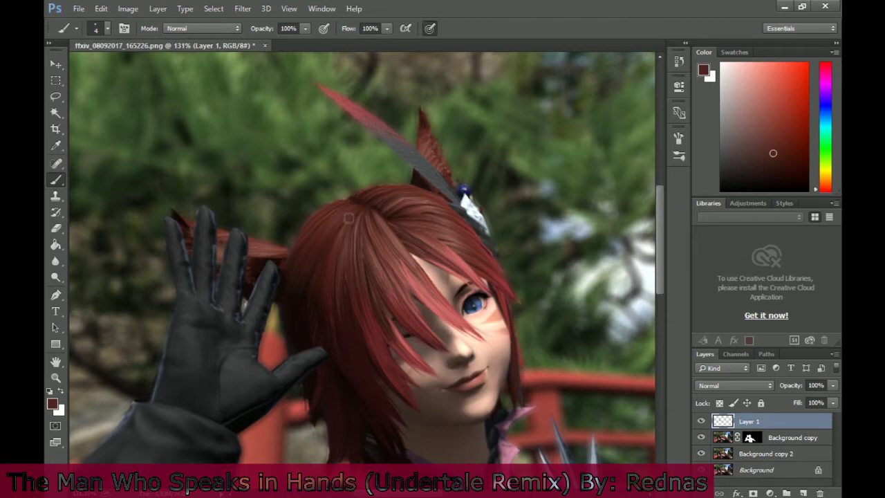
Step: Sample dark red-browns from the hair and paint thin strands along its outer edges by the thumb and below the cheek
left_click(305, 343, "alt")
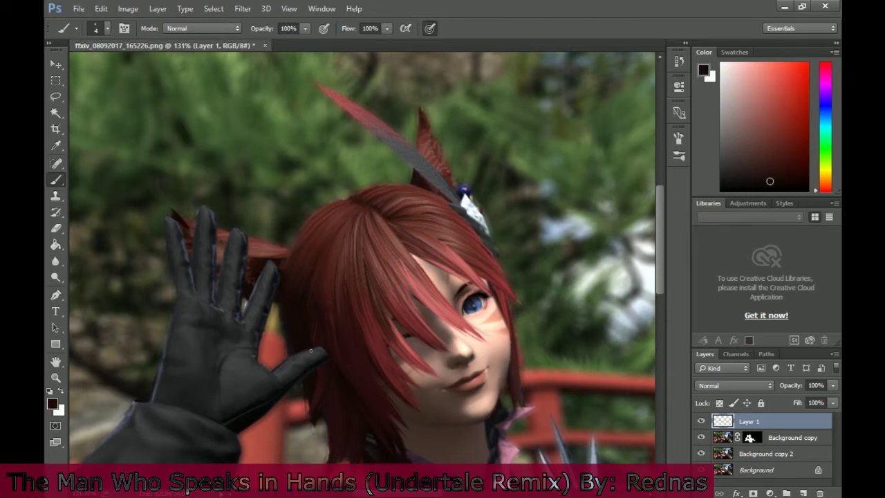
left_click(322, 398, "alt")
left_click(318, 346, "alt")
left_click(521, 358, "alt")
left_click(516, 388, "alt")
left_click(510, 417, "alt")
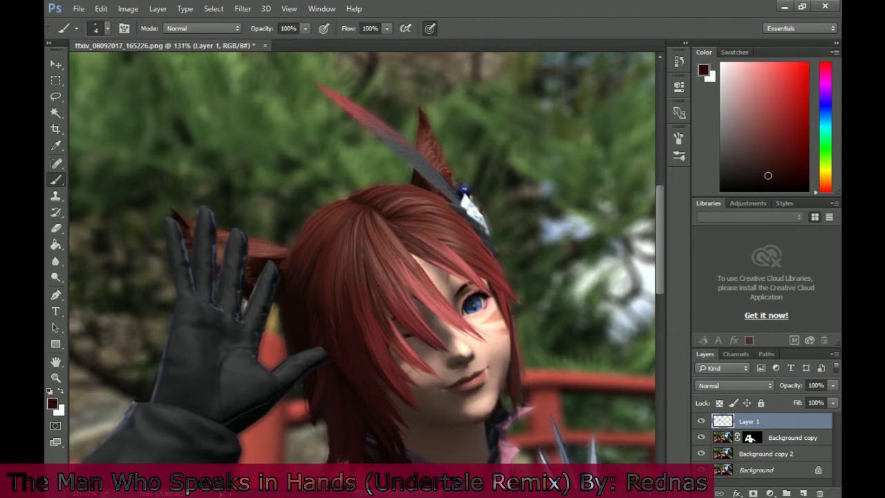
Step: Sample mid reds and browns from the hair and paint fine strands beside the face, near the ornament and across the crown
left_click(515, 318, "alt")
left_click(444, 248, "alt")
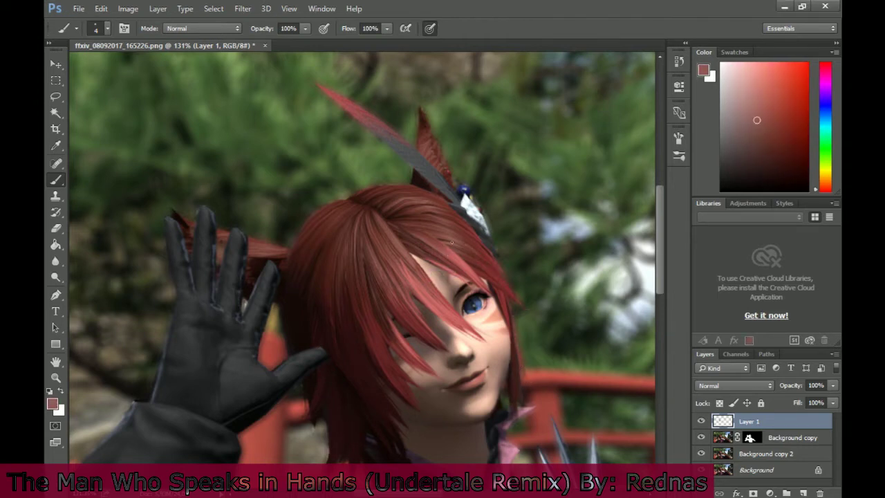
left_click(448, 219, "alt")
left_click(410, 220, "alt")
left_click(400, 220, "alt")
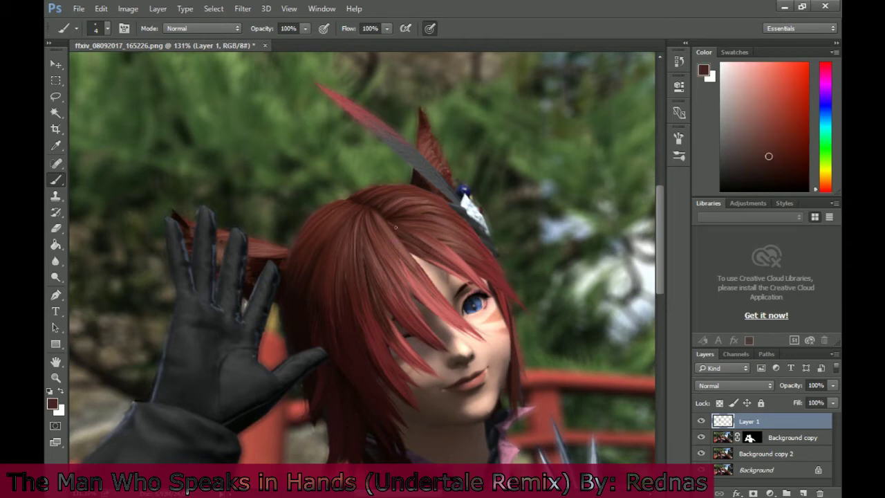
left_click(395, 225, "alt")
left_click(456, 259, "alt")
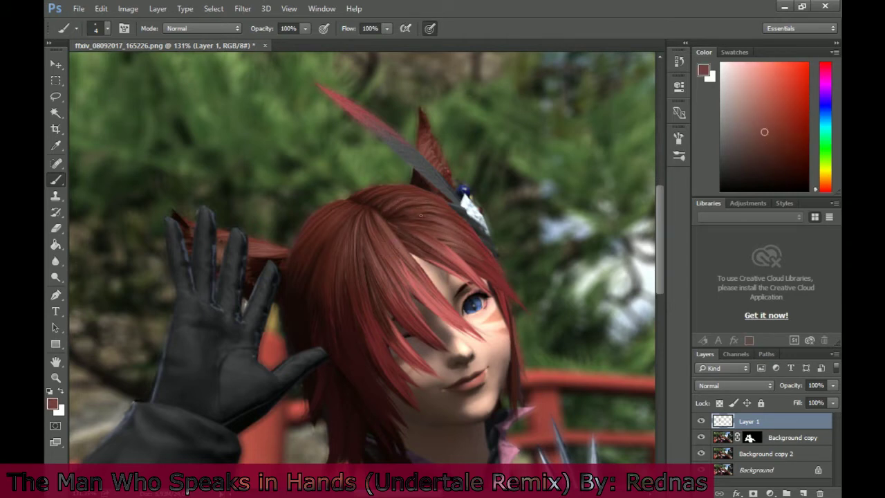
left_click(369, 227, "alt")
Step: Add a new layer above Layer 1 with Soft Light blending and 50% opacity
left_click(803, 493)
left_click(734, 386)
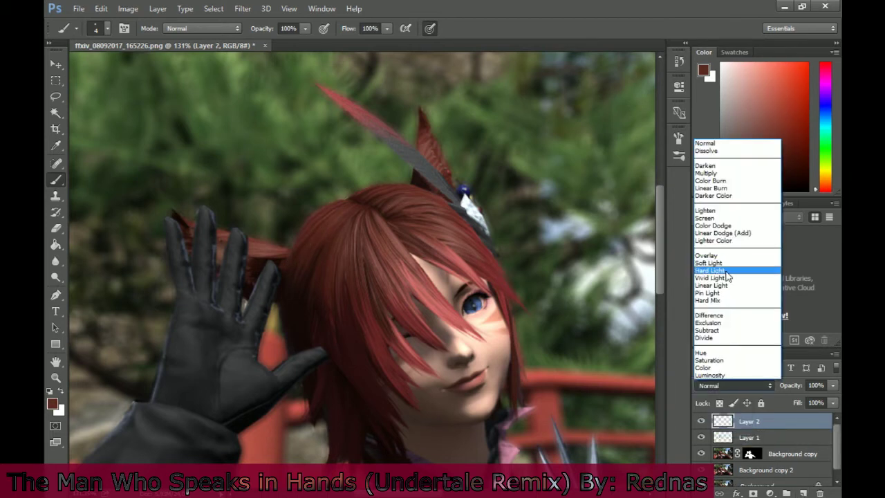
left_click(725, 265)
left_click_drag(833, 385, 805, 400)
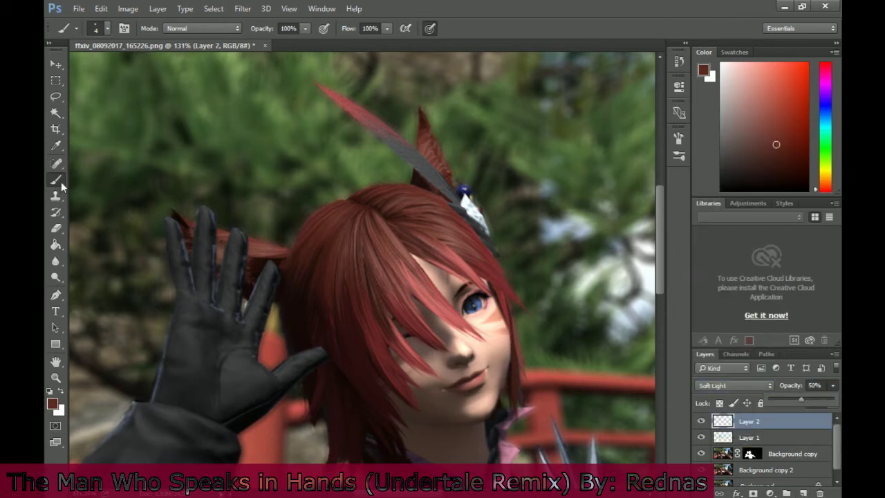
Step: Set the brush size to 17 and sample a pale cream from the face for painting on Layer 2
left_click(107, 28)
mouse_move(113, 68)
left_mouse_down()
mouse_move(134, 68)
mouse_move(122, 71)
left_mouse_up()
left_click(493, 334, "alt")
left_click(97, 28)
left_click(491, 314)
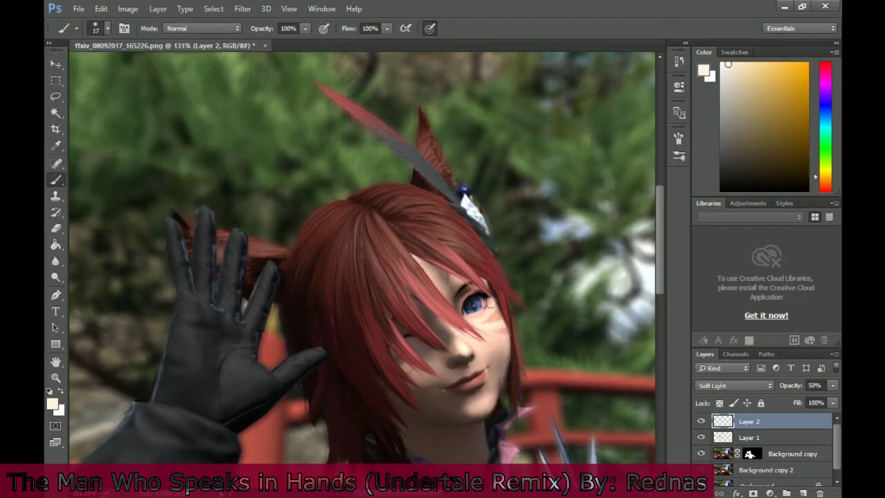
Step: Paint soft cream highlights on the cheek beside the eye, along the feather and across the crown hair
left_click_drag(491, 303, 499, 321)
left_click_drag(456, 199, 351, 100)
mouse_move(404, 196)
left_mouse_down()
mouse_move(446, 213)
mouse_move(438, 230)
left_mouse_up()
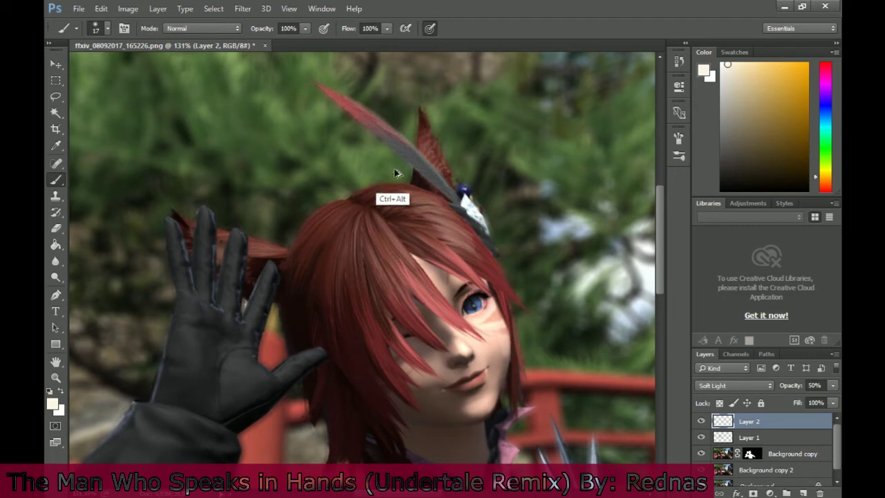
Step: Repaint the crown highlight with the brush at 49% opacity and 41% flow, and restore both to 100%
key("4")
key("9")
key("ctrl+z")
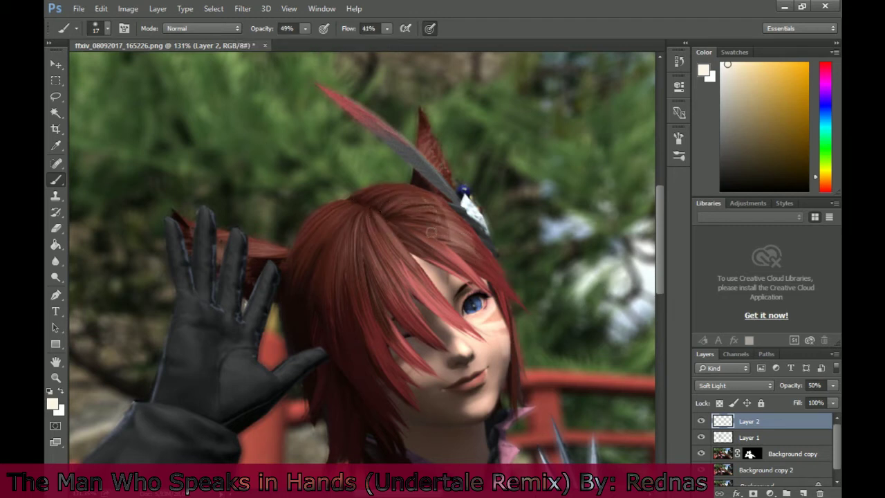
left_click_drag(410, 208, 444, 214)
key("shift+0")
key("0")
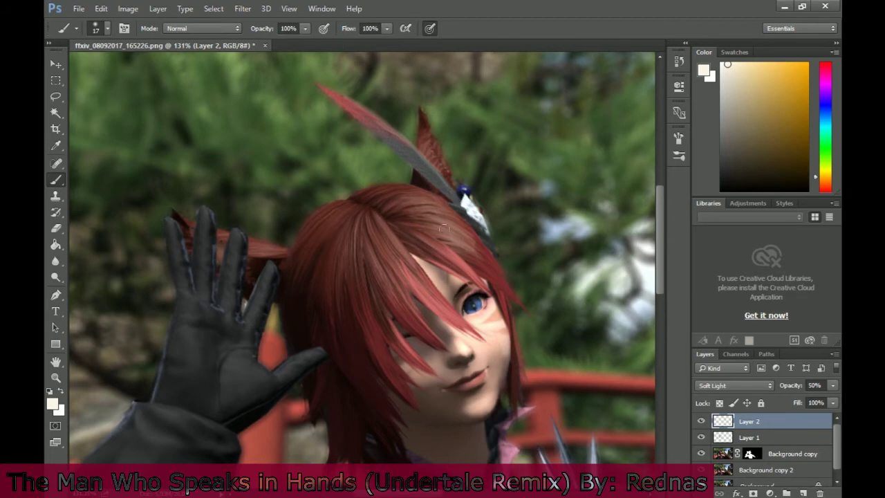
Step: Paint soft cream highlights along the shoulder spikes, the shoulder trim and the upper edge of the white glove's cuff
scroll(421, 259, "down", 2)
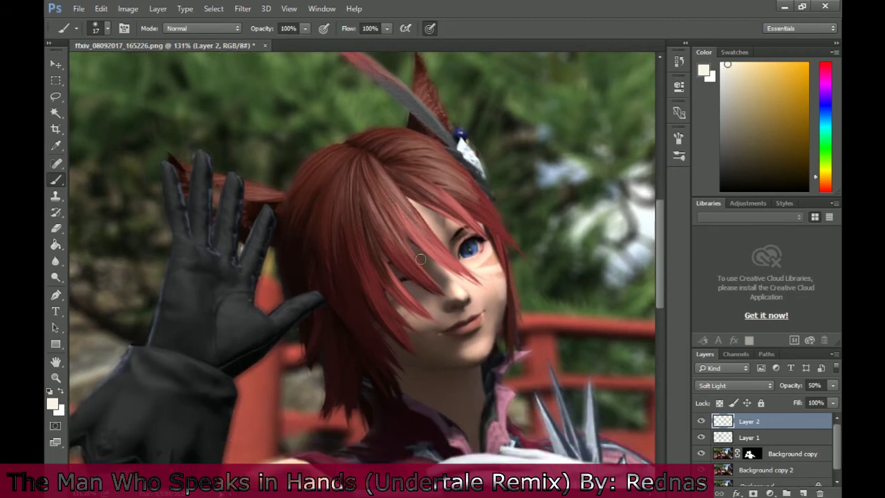
left_click_drag(594, 446, 589, 387)
left_click_drag(560, 395, 579, 449)
mouse_move(541, 405)
left_mouse_down()
mouse_move(563, 452)
mouse_move(445, 338)
left_mouse_up()
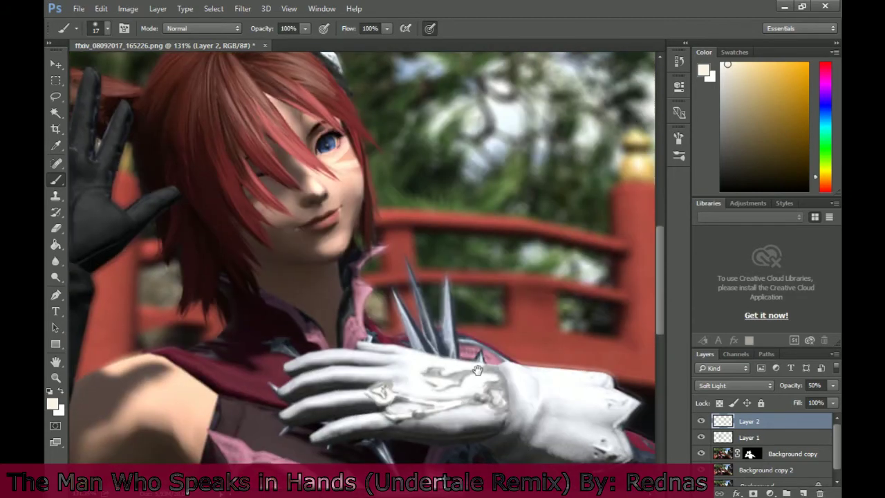
left_click_drag(522, 365, 597, 377)
left_click_drag(460, 338, 520, 364)
Step: Paint soft cream highlights on the burgundy sleeve past the white glove and on the burgundy shoulder collar
mouse_move(634, 435)
left_mouse_down()
mouse_move(288, 247)
mouse_move(377, 318)
left_mouse_up()
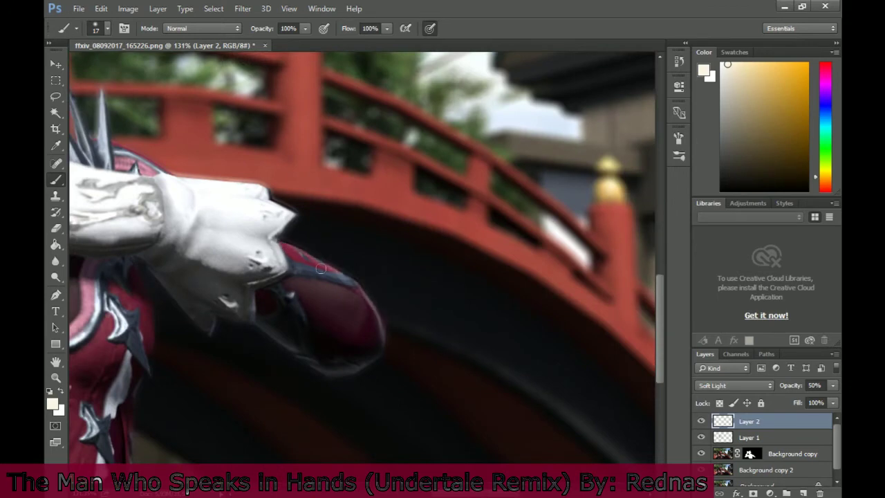
mouse_move(83, 262)
left_mouse_down()
mouse_move(443, 326)
mouse_move(484, 364)
left_mouse_up()
left_click_drag(323, 300, 387, 311)
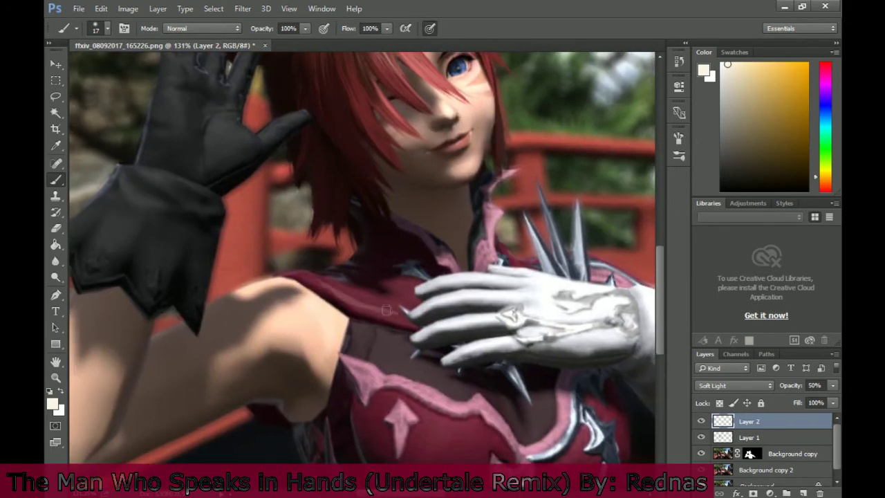
Step: Paint soft cream highlights along the index finger edge of the raised black glove
left_click_drag(277, 187, 414, 270)
left_click_drag(399, 134, 381, 192)
left_click_drag(384, 120, 359, 159)
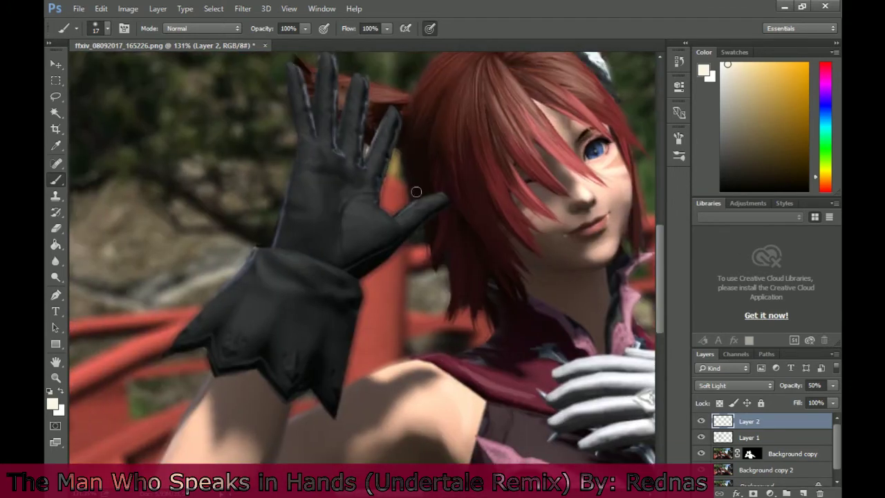
Step: Enlarge the brush and paint a highlight stroke beside the white glove on Layer 2
mouse_move(440, 356)
left_mouse_down()
mouse_move(508, 222)
mouse_move(532, 203)
left_mouse_up()
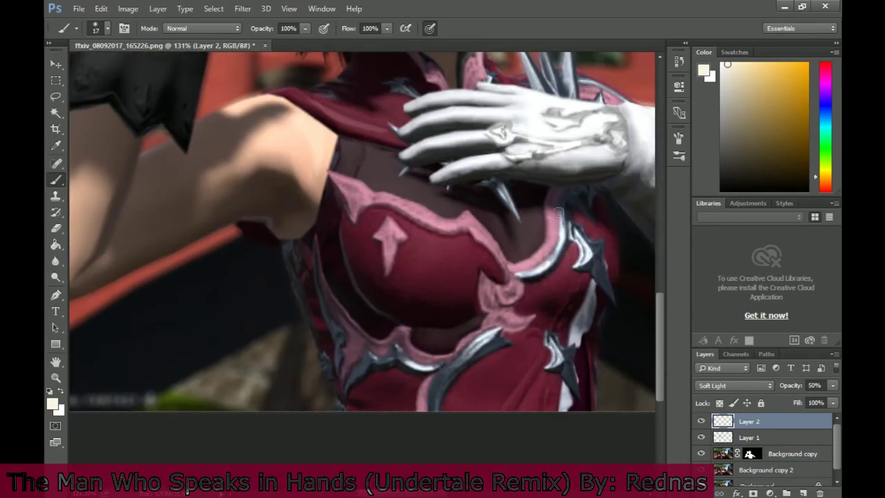
scroll(487, 254, "down", 3)
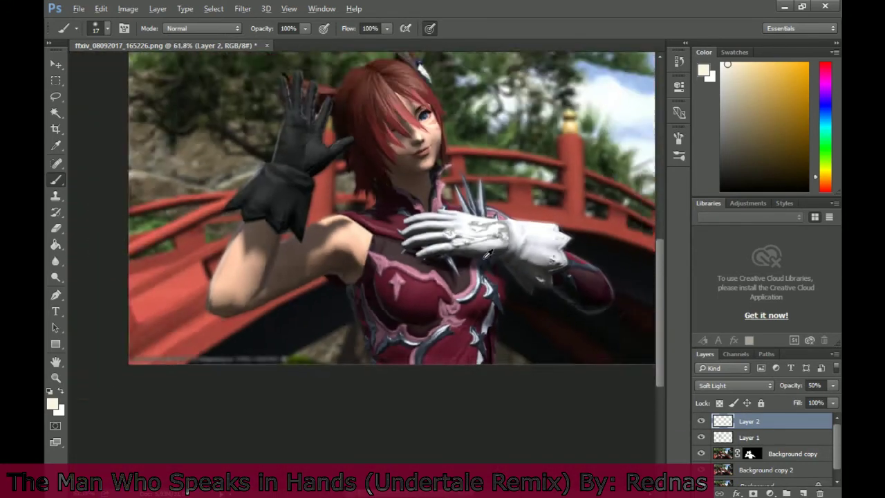
scroll(487, 255, "down", 2)
left_click(107, 28)
left_click_drag(123, 67, 127, 67)
mouse_move(406, 317)
left_mouse_down()
mouse_move(517, 355)
mouse_move(500, 344)
left_mouse_up()
Step: Blur the Layer 2 highlights along the white glove's upper edge with the Blur tool at size 55 and 50% strength
left_click(56, 260)
left_click(107, 29)
key("Escape")
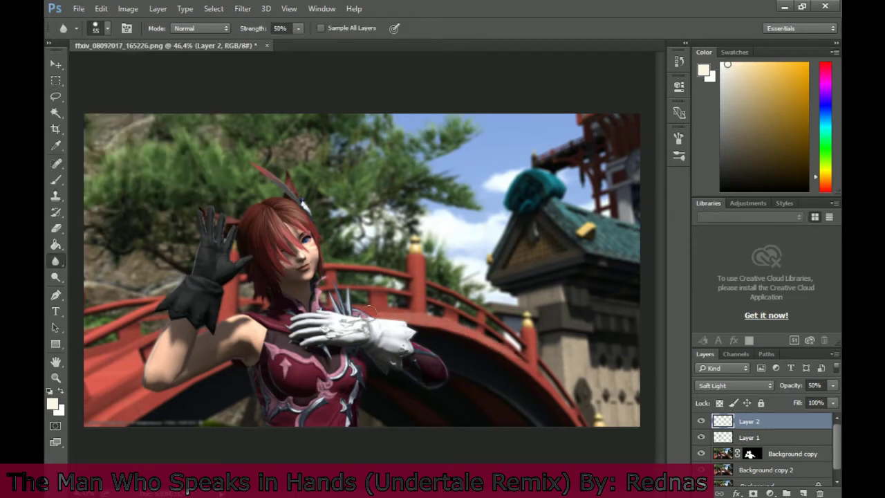
left_click_drag(369, 312, 435, 329)
left_click(56, 180)
left_click(56, 260)
key("b")
key("r")
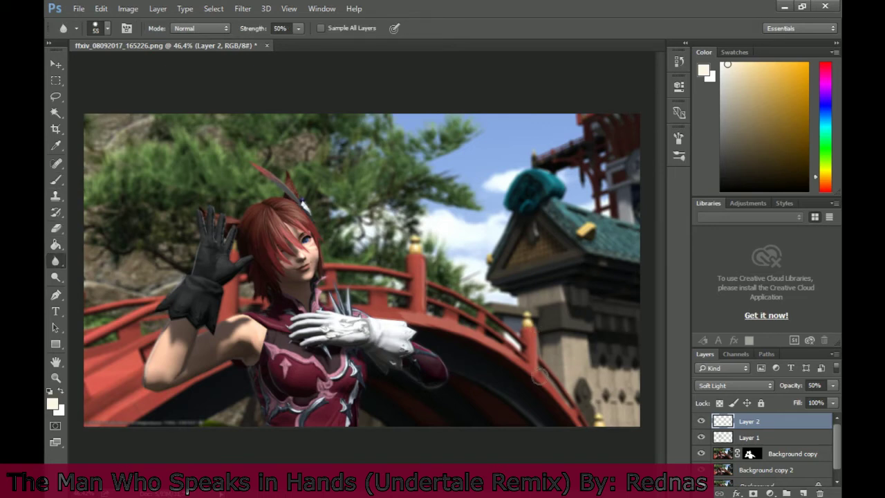
Step: Add a Brightness/Contrast adjustment layer above Layer 2 and raise both brightness and contrast
left_click(770, 493)
left_click(742, 267)
left_click_drag(573, 149, 593, 149)
left_click_drag(572, 174, 602, 148)
left_click_drag(583, 174, 603, 174)
Step: Add a Levels adjustment layer with the black input at 22 and the white input at 238
left_click(772, 493)
left_click(720, 280)
left_click_drag(513, 204, 523, 204)
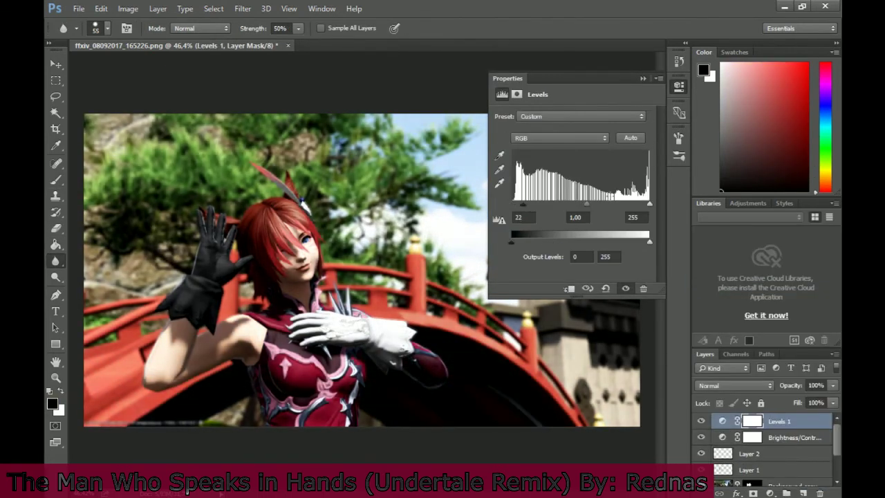
left_click_drag(648, 205, 641, 205)
Step: Add a Vibrance adjustment layer and a Hue/Saturation layer with hue -5, saturation +26 and lightness -4
left_click(770, 493)
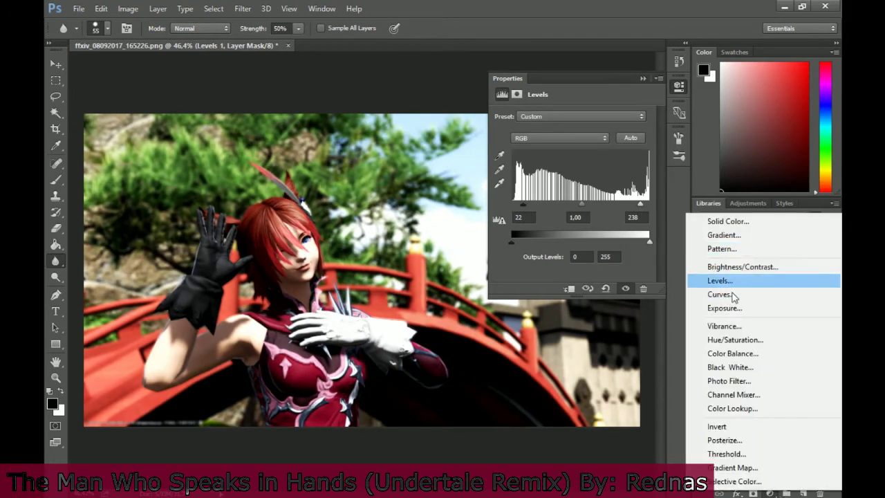
left_click(725, 326)
left_click_drag(572, 130, 569, 211)
left_click(769, 493)
left_click(730, 337)
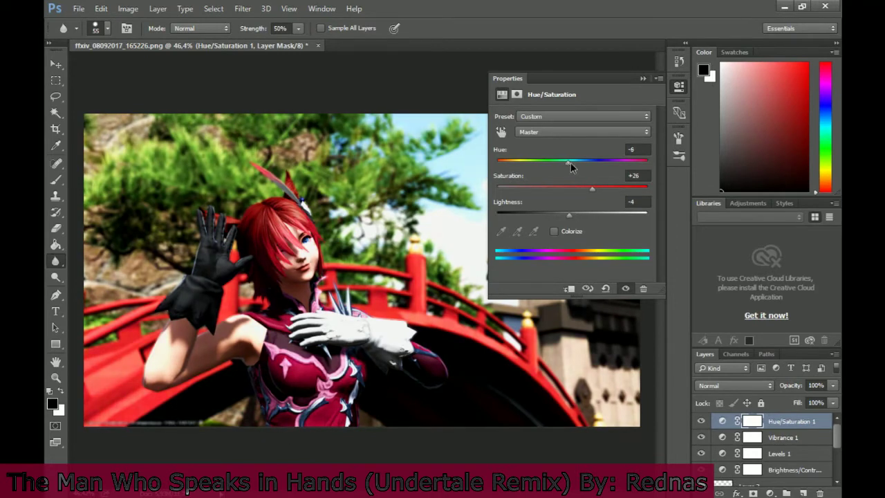
Step: Add a Gradient fill layer and change the gradient's first colour stop from cream to a medium purple
left_click(770, 493)
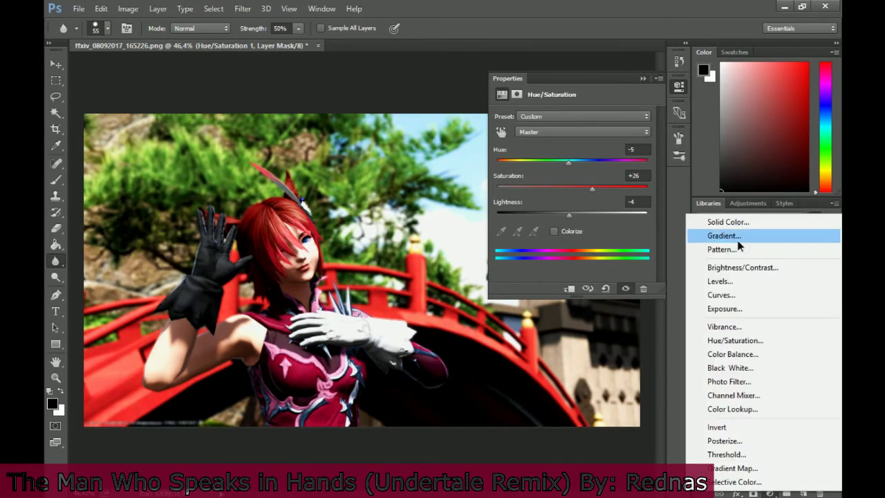
left_click(712, 234)
left_click(456, 233)
left_click(177, 316)
double_click(178, 318)
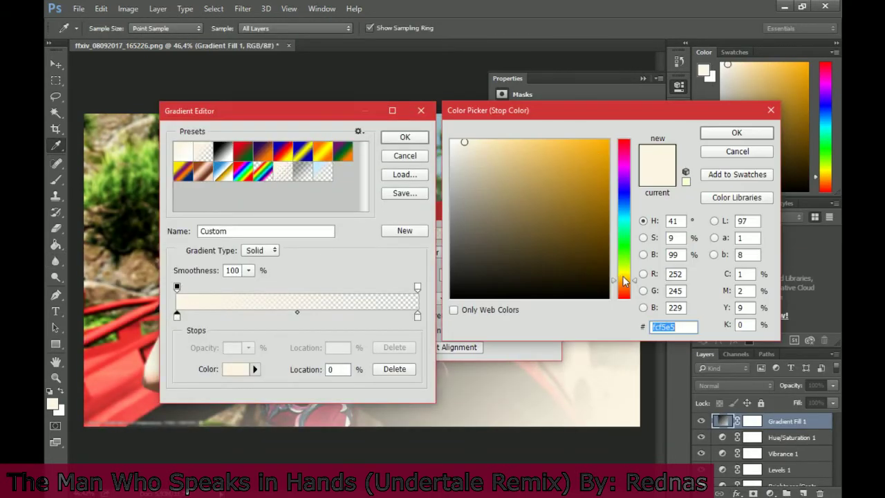
left_click_drag(625, 280, 624, 163)
left_click(551, 149)
left_click_drag(551, 150, 548, 185)
left_click(737, 132)
Step: Move the gradient's transparent stop to 66% and apply the gradient fill at an angle of 147.09°
left_click_drag(418, 287, 333, 287)
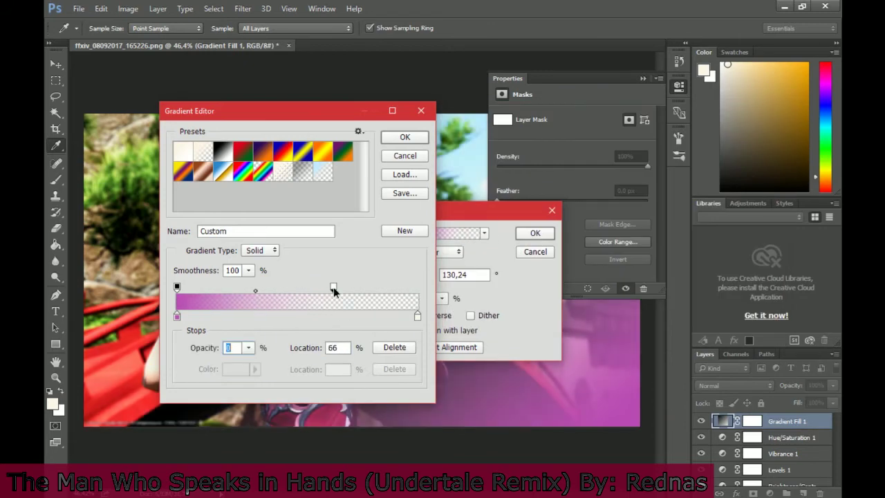
key("Return")
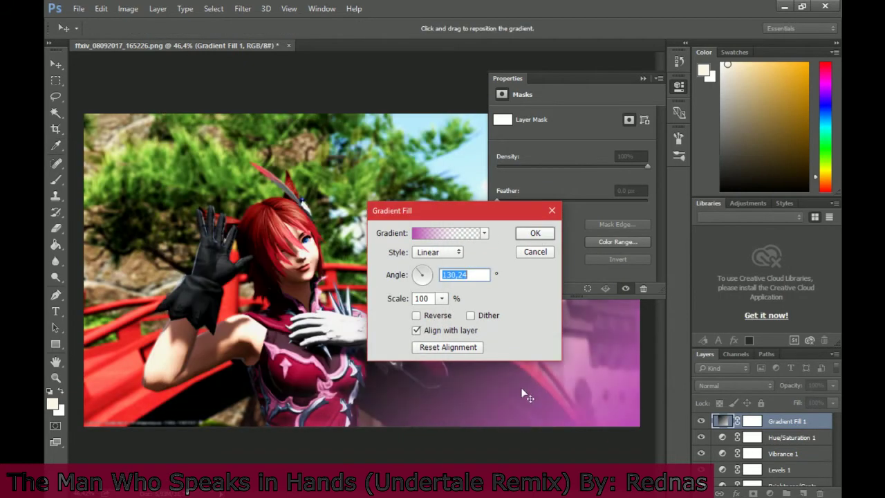
left_click_drag(410, 261, 407, 264)
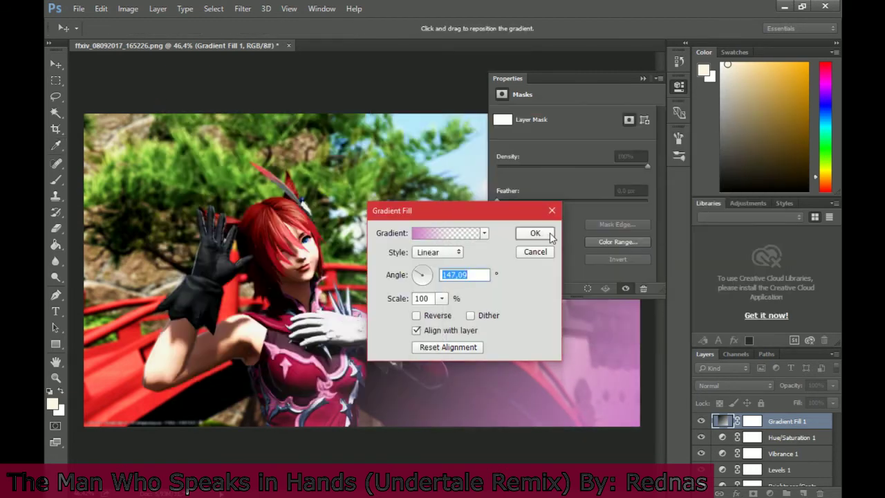
left_click(550, 235)
left_click(56, 312)
left_click(297, 276)
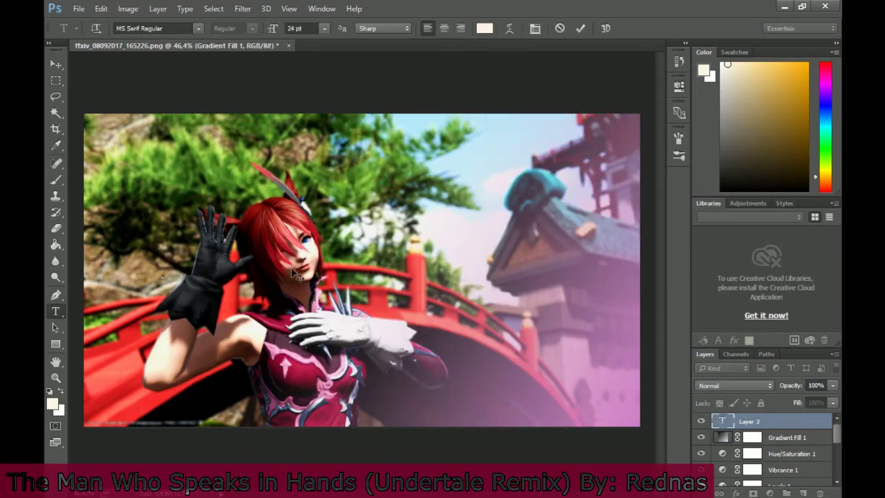
left_click_drag(773, 421, 762, 456)
left_click(820, 493)
left_click(391, 198)
left_click(403, 193)
scroll(761, 446, "up", 10)
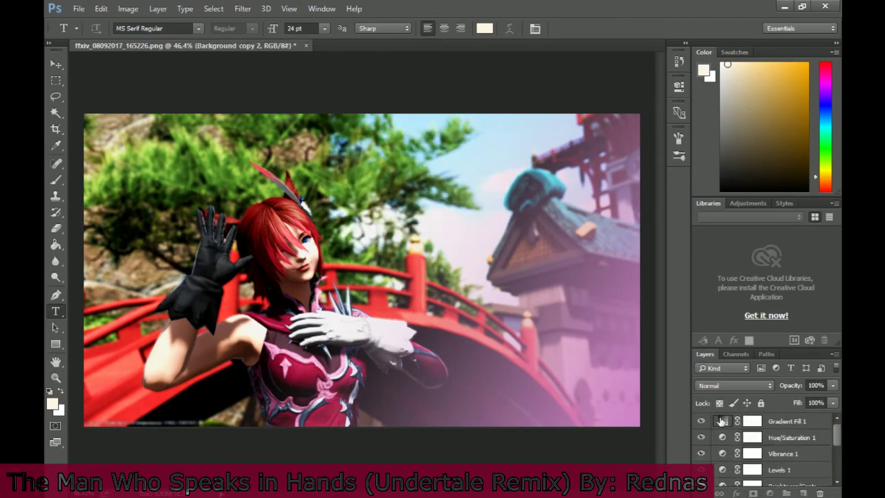
Step: Try moving the Gradient Fill layer beneath the character cut-out layer and select the cut-out's mask for use with the Blur tool
left_click_drag(725, 422, 735, 454)
left_click(752, 429)
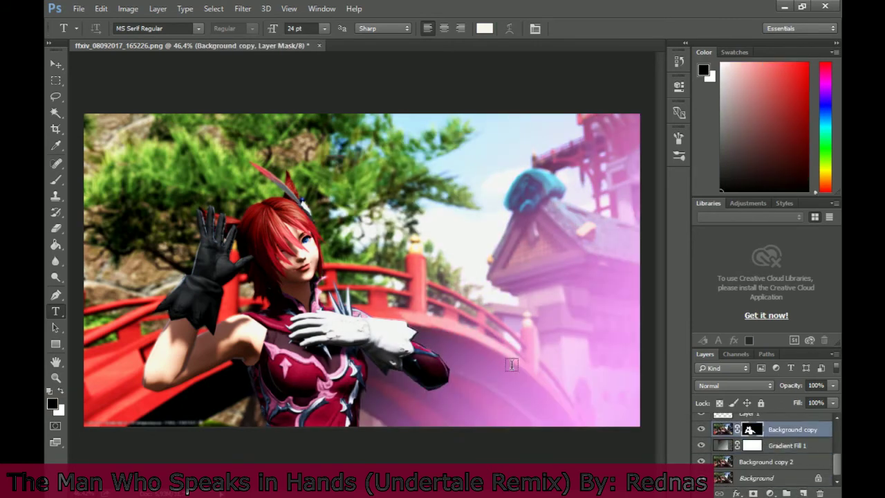
left_click(56, 261)
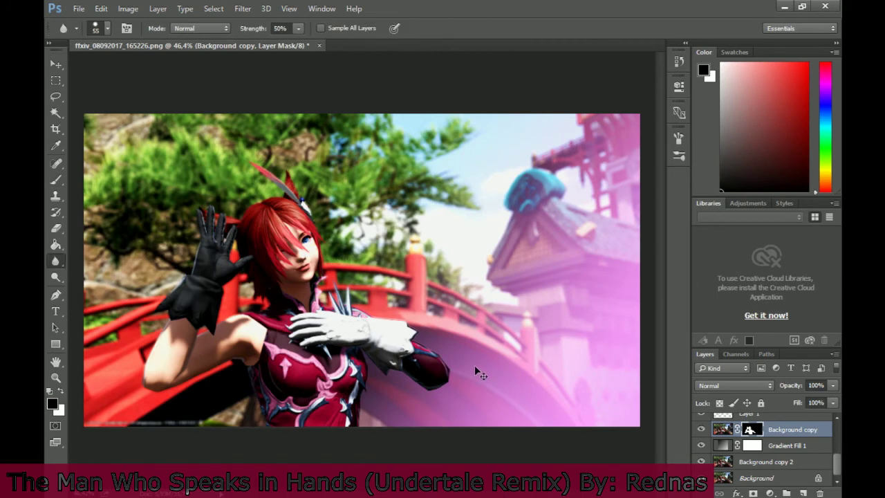
Step: Try adding a new layer above the character cut-out for retouching with a 4 px brush in a colour sampled from the sleeve
scroll(475, 371, "up", 6)
left_click(56, 179)
left_click(723, 430)
left_click(803, 493)
left_click(429, 392, "alt")
left_click(107, 29)
left_click(129, 124)
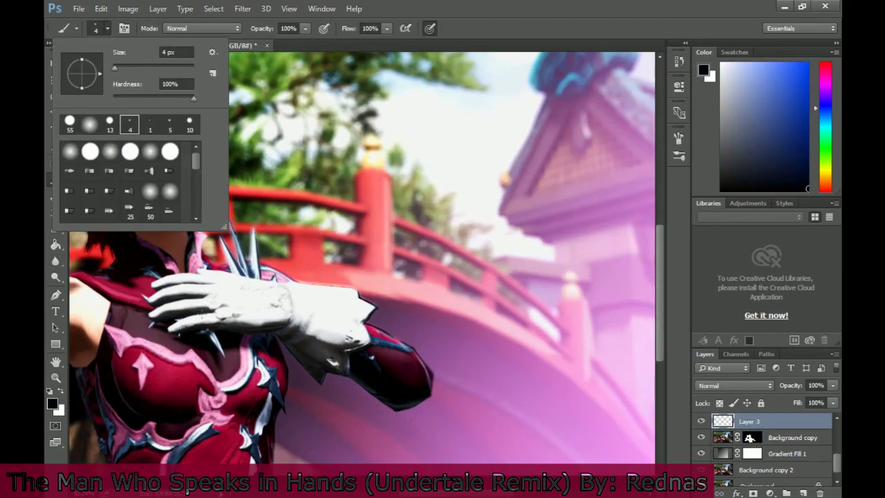
key("Escape")
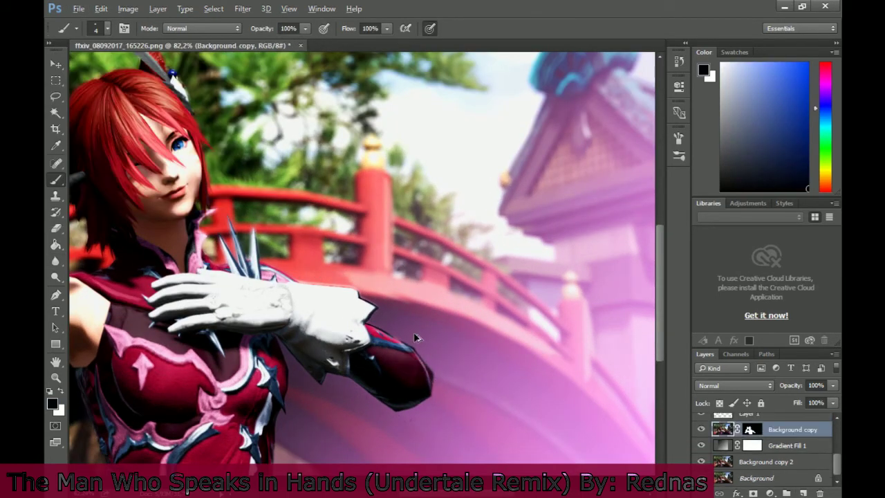
scroll(408, 346, "down", 3)
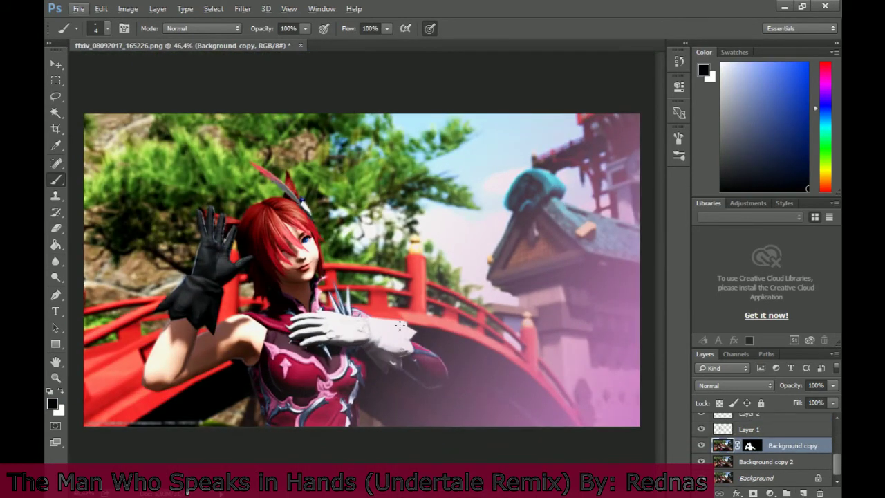
Step: Add the text "©2010-2017 SQUARE-ENIX CO.,LTD. All Rights Reserved. FINAL FANTASY XIV" near the image's lower left, above all other layers
key("t")
key("alt+period")
left_click(97, 401)
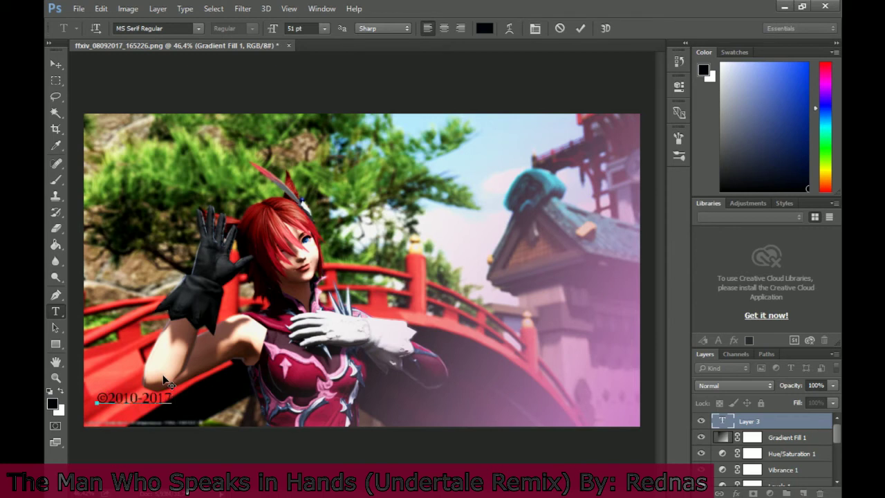
key("alt+Tab")
key("alt+Tab")
type("UARE ENIXCO., LTD. All R")
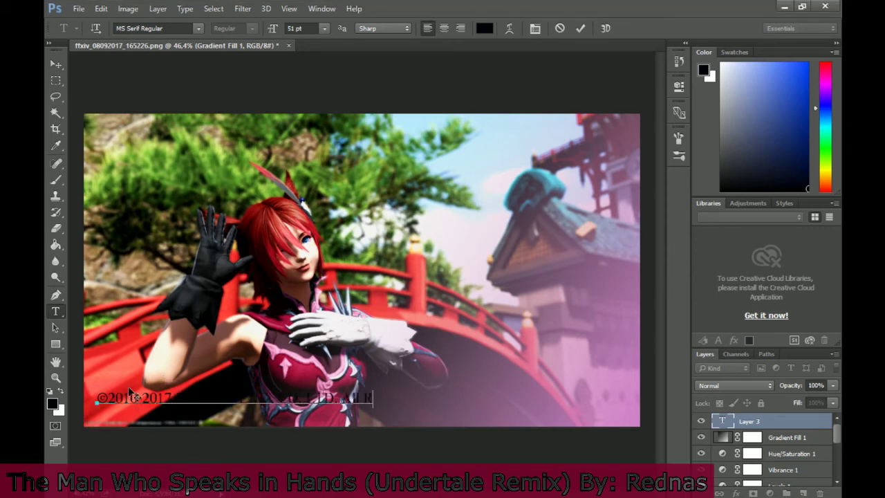
type("ights Reserved. FINAL FANTASY XIV")
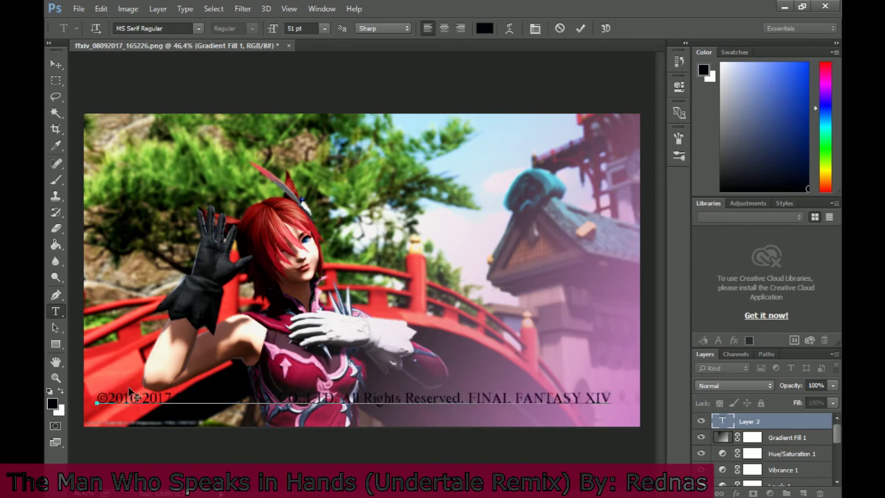
Step: Make the copyright text white at 22 pt and move it into the image's lower-left corner
key("ctrl+a")
left_click(299, 29)
scroll(301, 29, "down", 18)
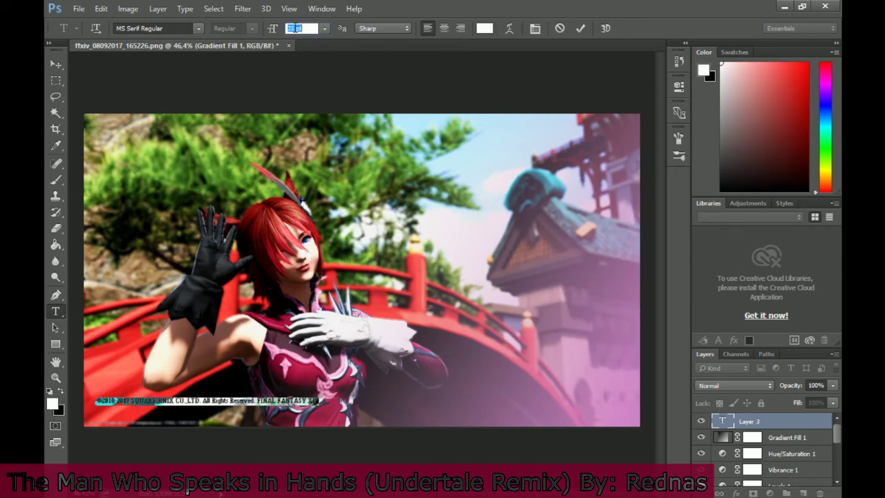
left_click(56, 64)
left_click_drag(148, 401, 136, 421)
Step: Add Bevel & Emboss and a dark Outer Glow to the copyright text and change the glow's blend mode
left_click(159, 9)
left_click(335, 134)
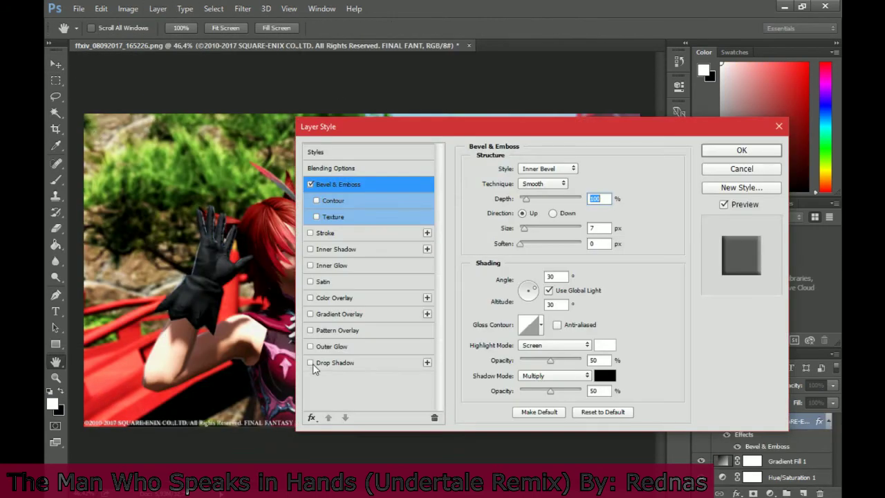
left_click(332, 346)
left_click(500, 216)
left_click(444, 297)
left_click(746, 123)
left_click(549, 169)
left_click(528, 180)
Step: Adjust the Outer Glow's opacity, spread and size and apply the layer style to the copyright text
mouse_move(515, 265)
left_mouse_down()
mouse_move(534, 265)
mouse_move(515, 281)
left_mouse_up()
mouse_move(534, 266)
left_mouse_down()
mouse_move(516, 266)
mouse_move(541, 280)
left_mouse_up()
left_click_drag(515, 266, 531, 266)
left_click_drag(536, 185, 576, 185)
mouse_move(530, 265)
left_mouse_down()
mouse_move(518, 266)
mouse_move(526, 265)
left_mouse_up()
left_click_drag(541, 281, 520, 280)
left_click(717, 152)
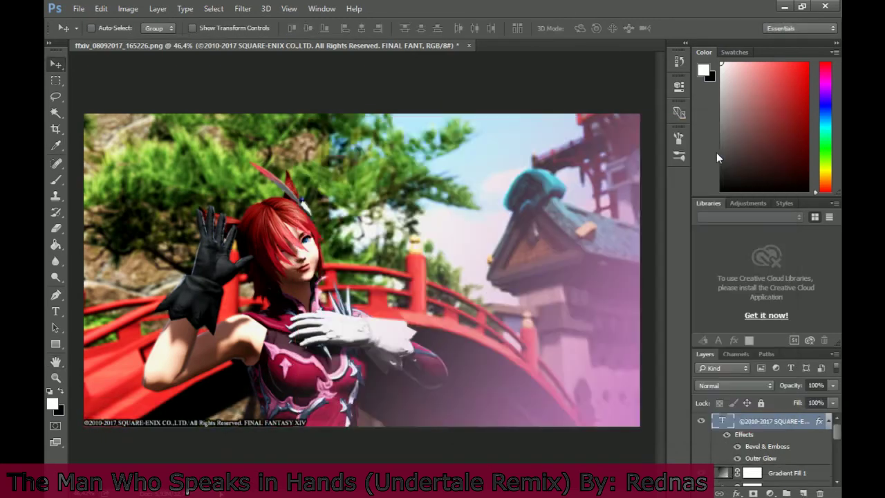